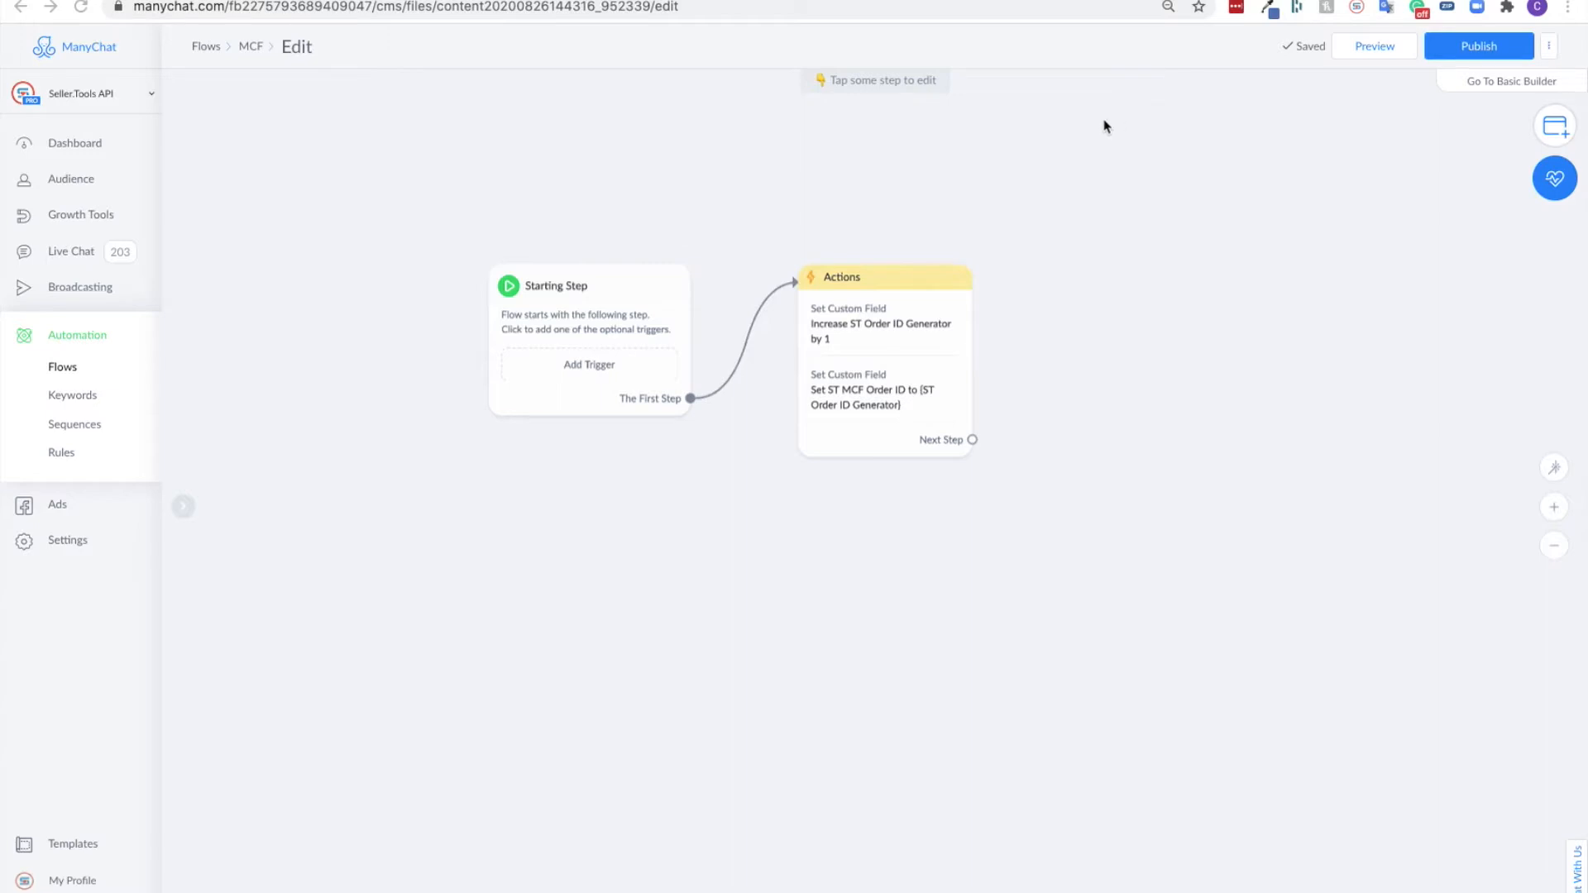
- Examine the custom field, operation and value of the first Set Custom Field action in the Actions step
left_click_drag(1065, 372, 879, 336)
scroll(697, 318, "up", 2)
scroll(692, 316, "up", 1)
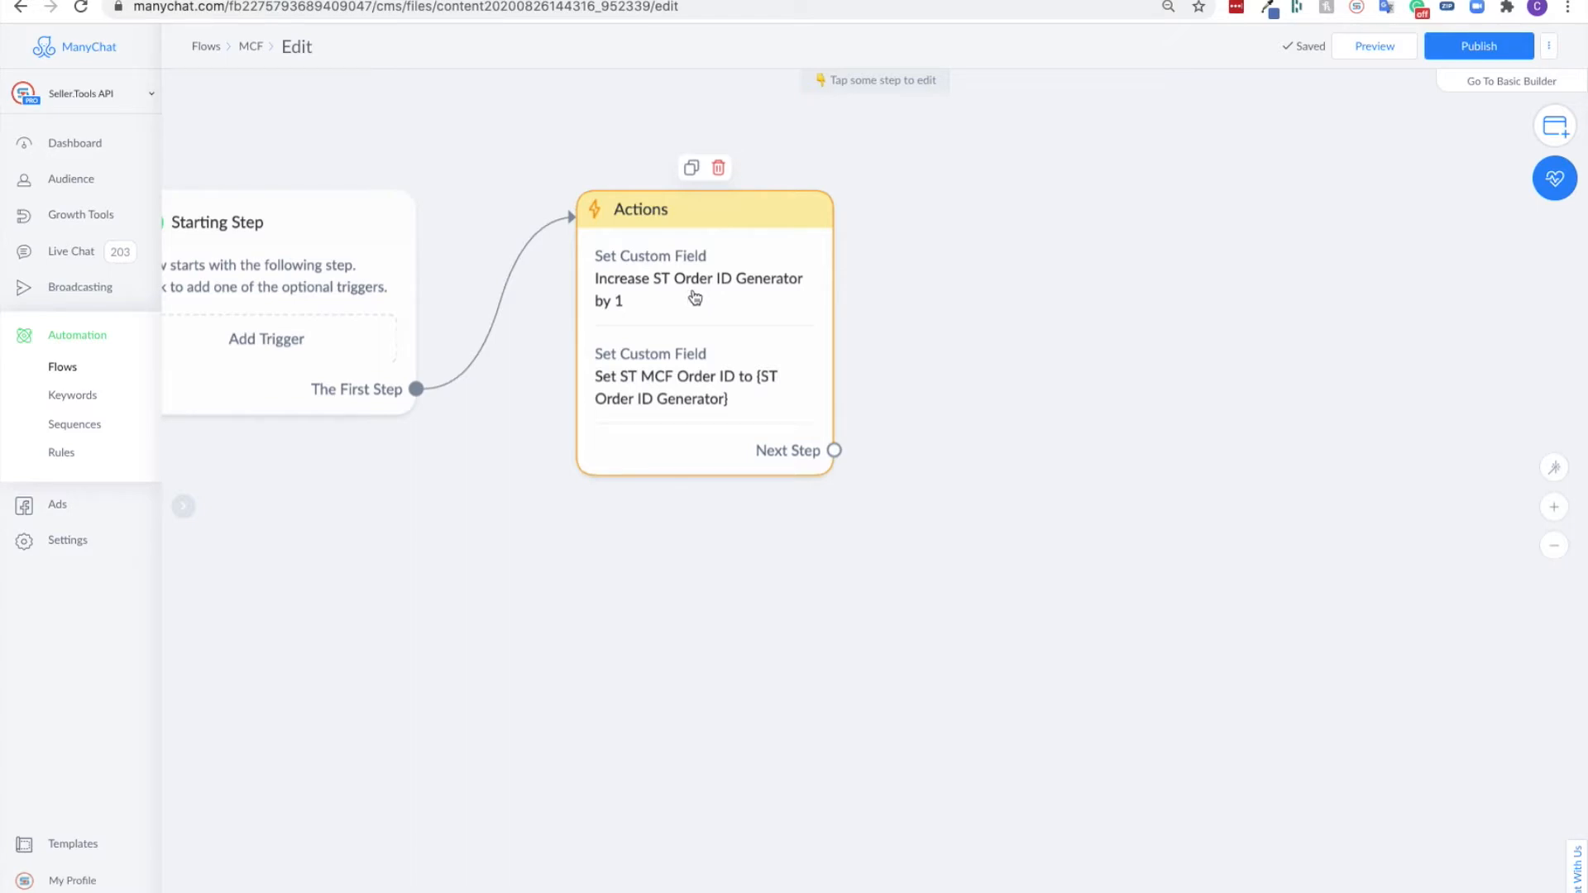
left_click(695, 299)
left_click(271, 182)
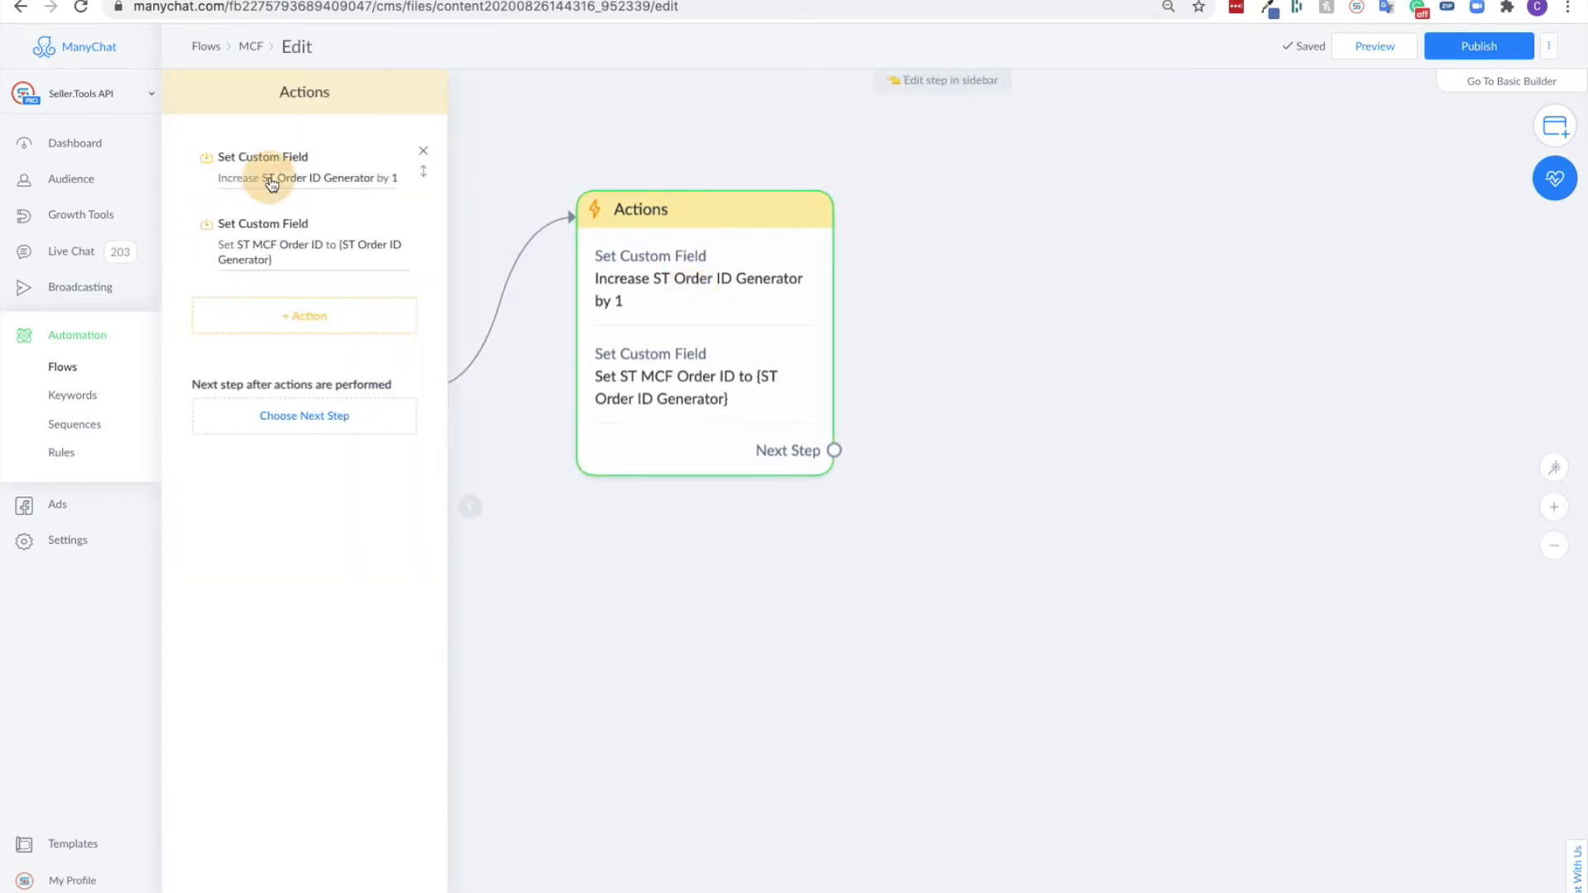
left_click(457, 137)
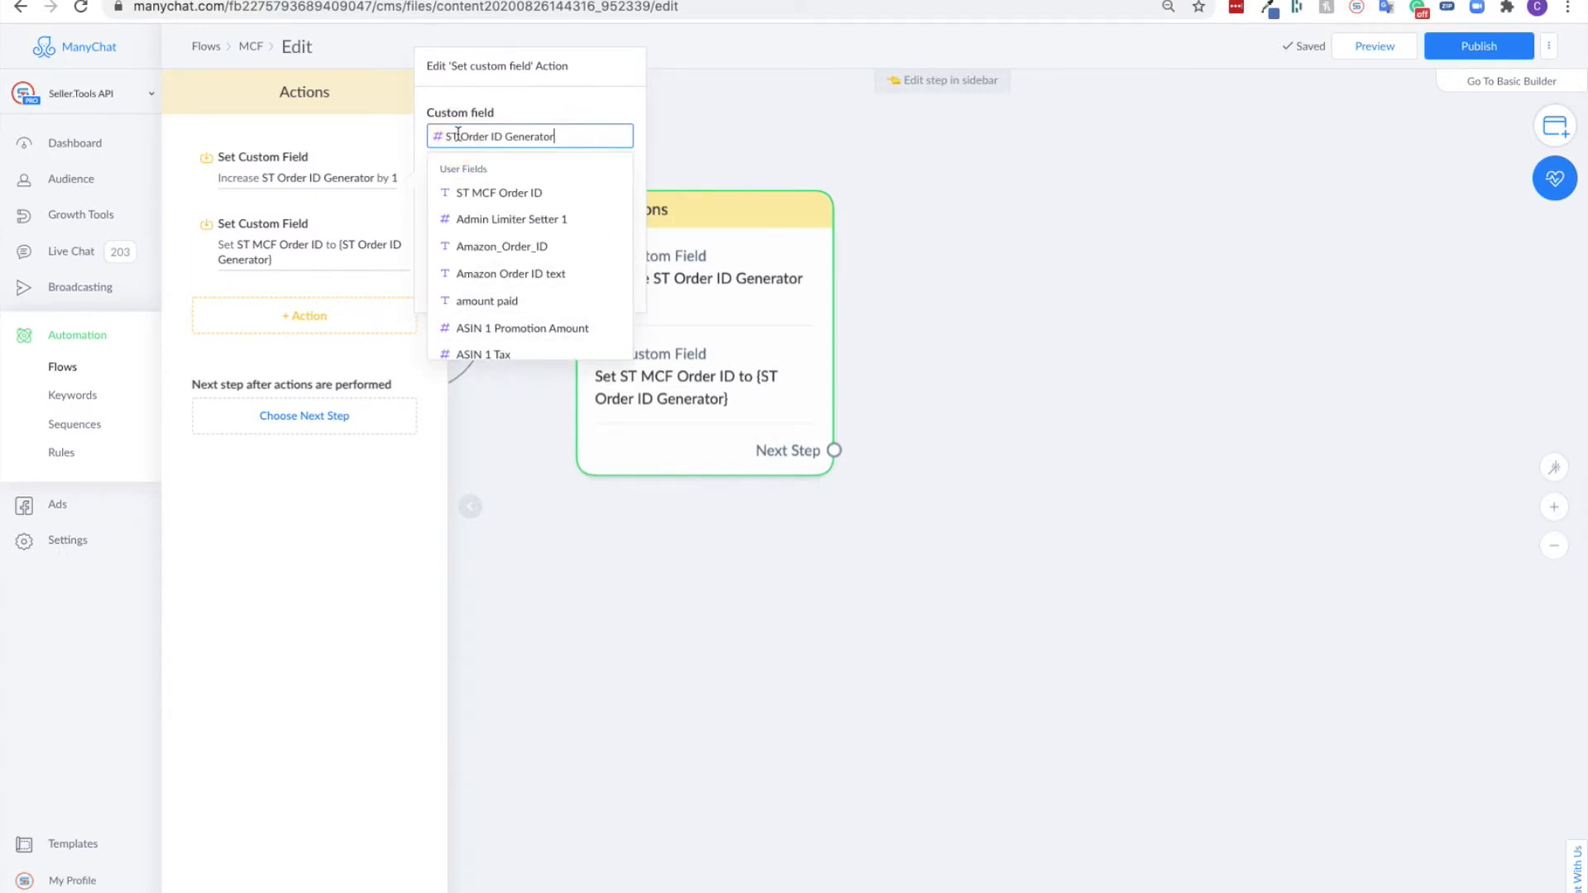
left_click_drag(446, 134, 587, 137)
left_click(588, 135)
left_click(566, 91)
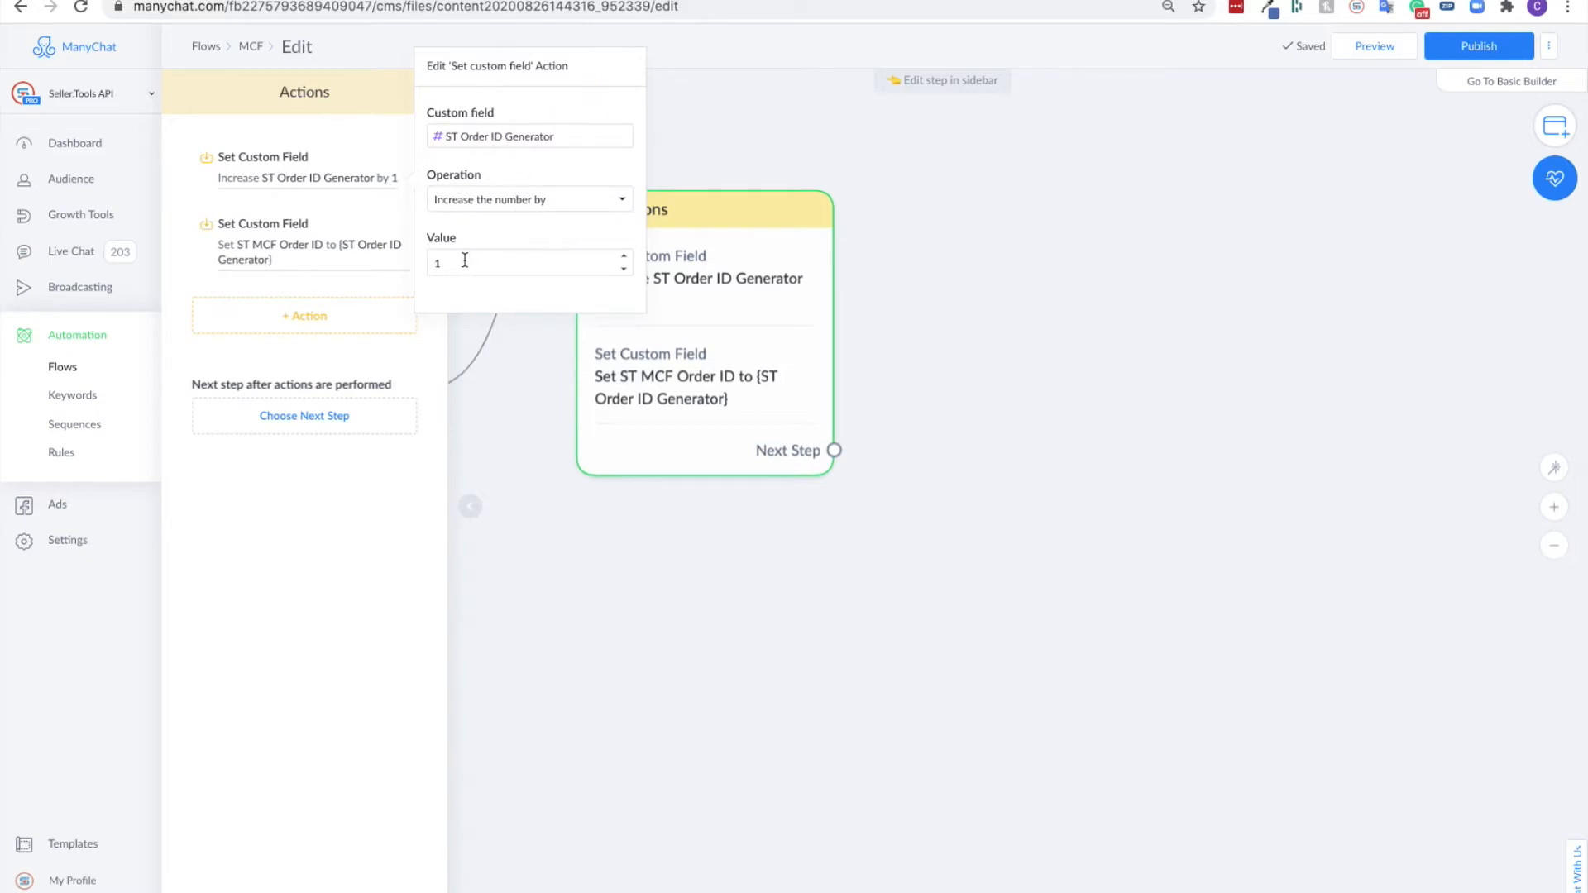
scroll(466, 262, "up", 1)
left_click(240, 205)
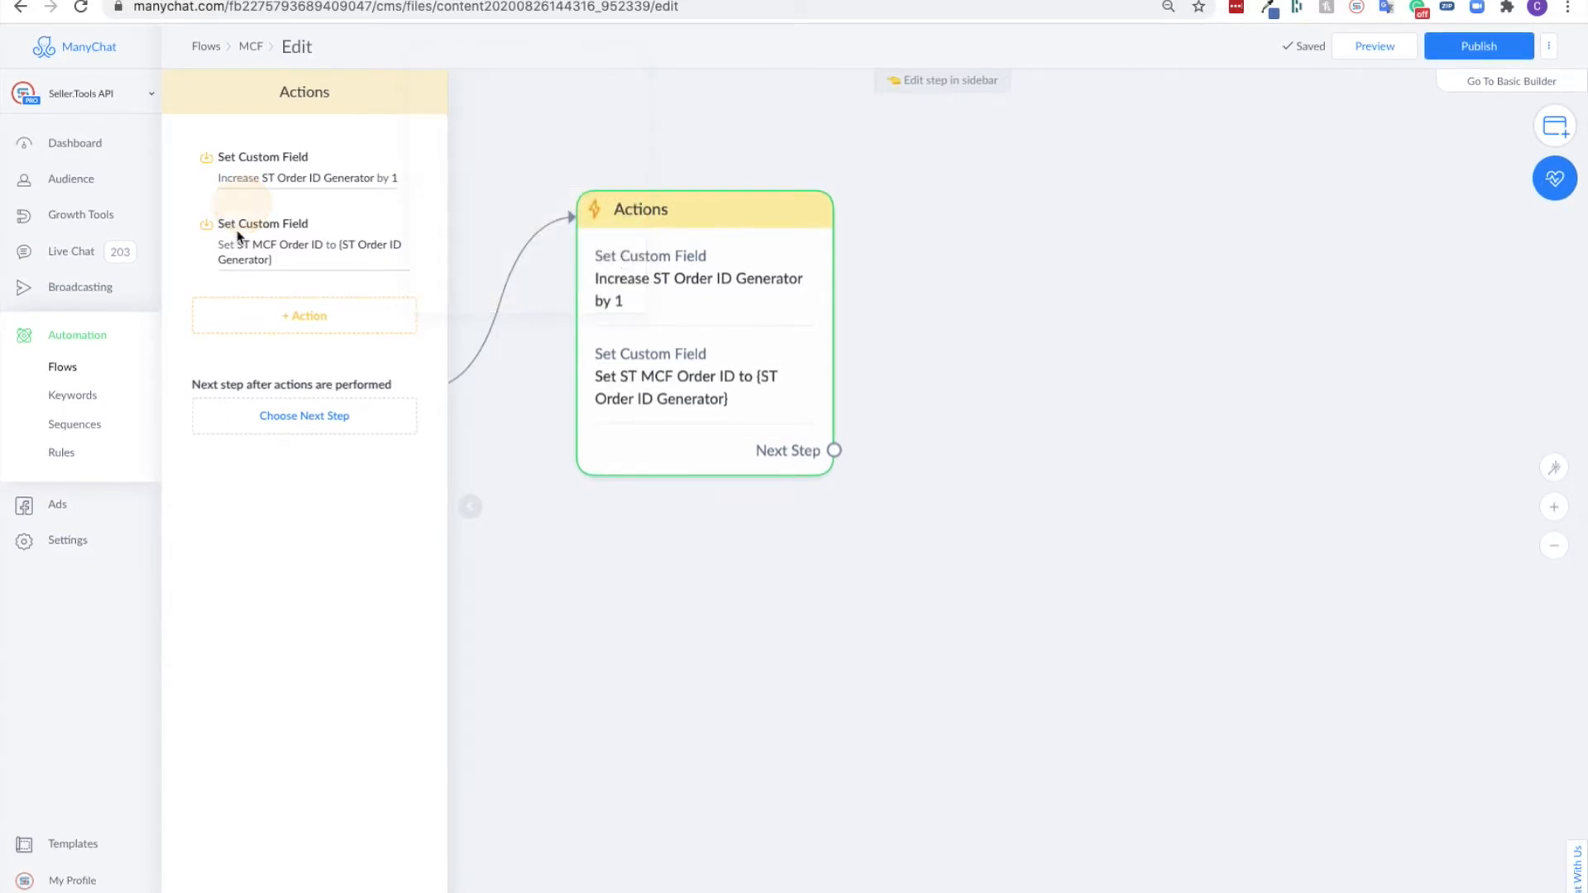
- Examine the custom field and variable value of the Set Custom Field action for ST MCF Order ID
left_click(296, 234)
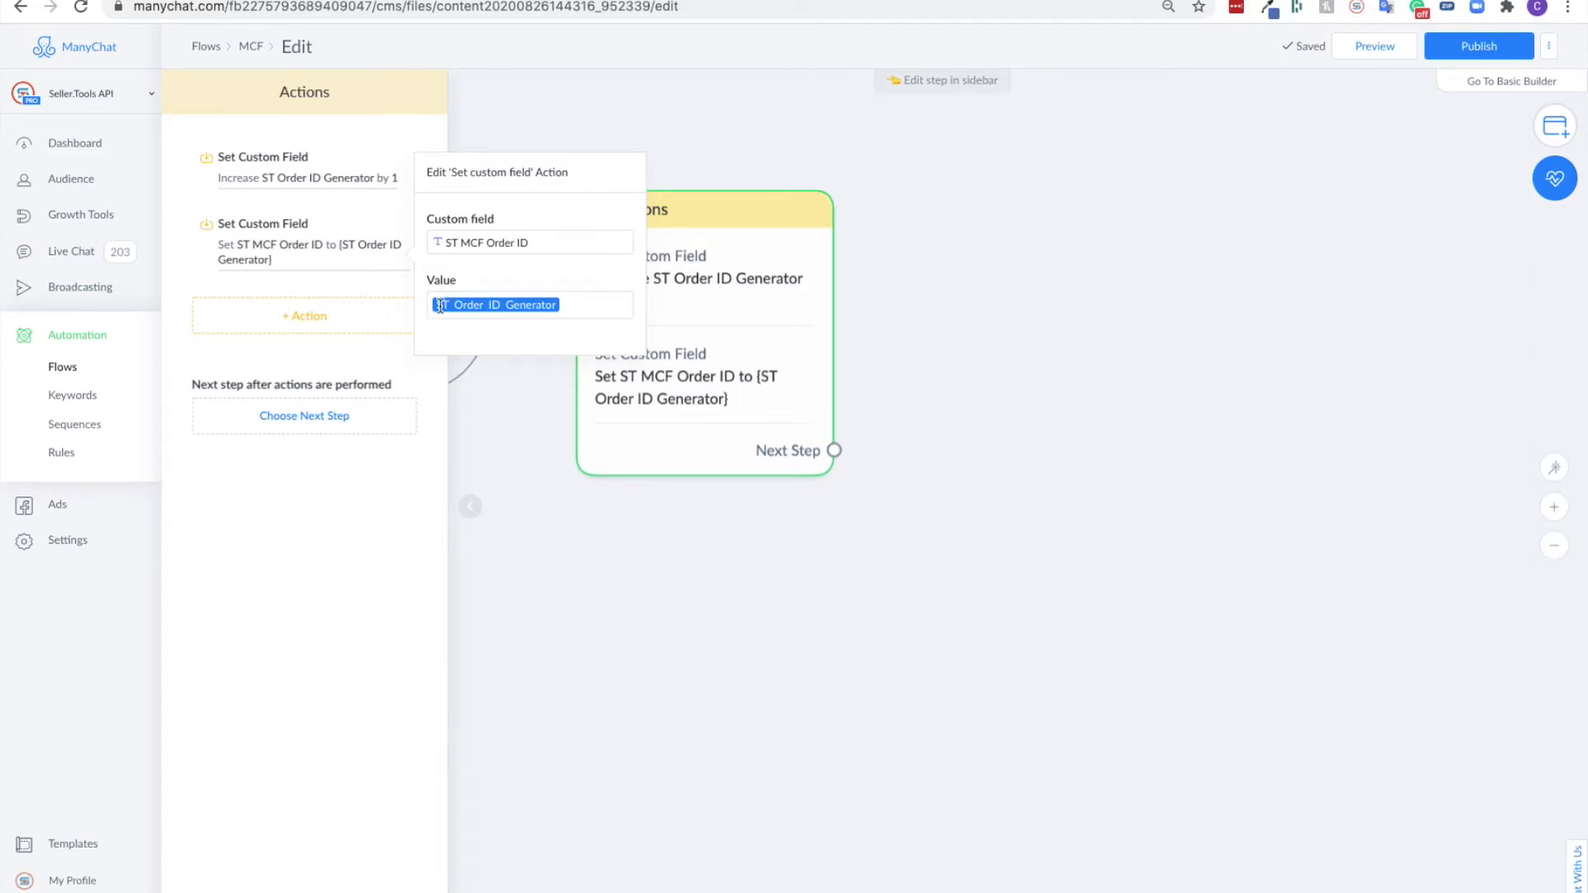
left_click(519, 306)
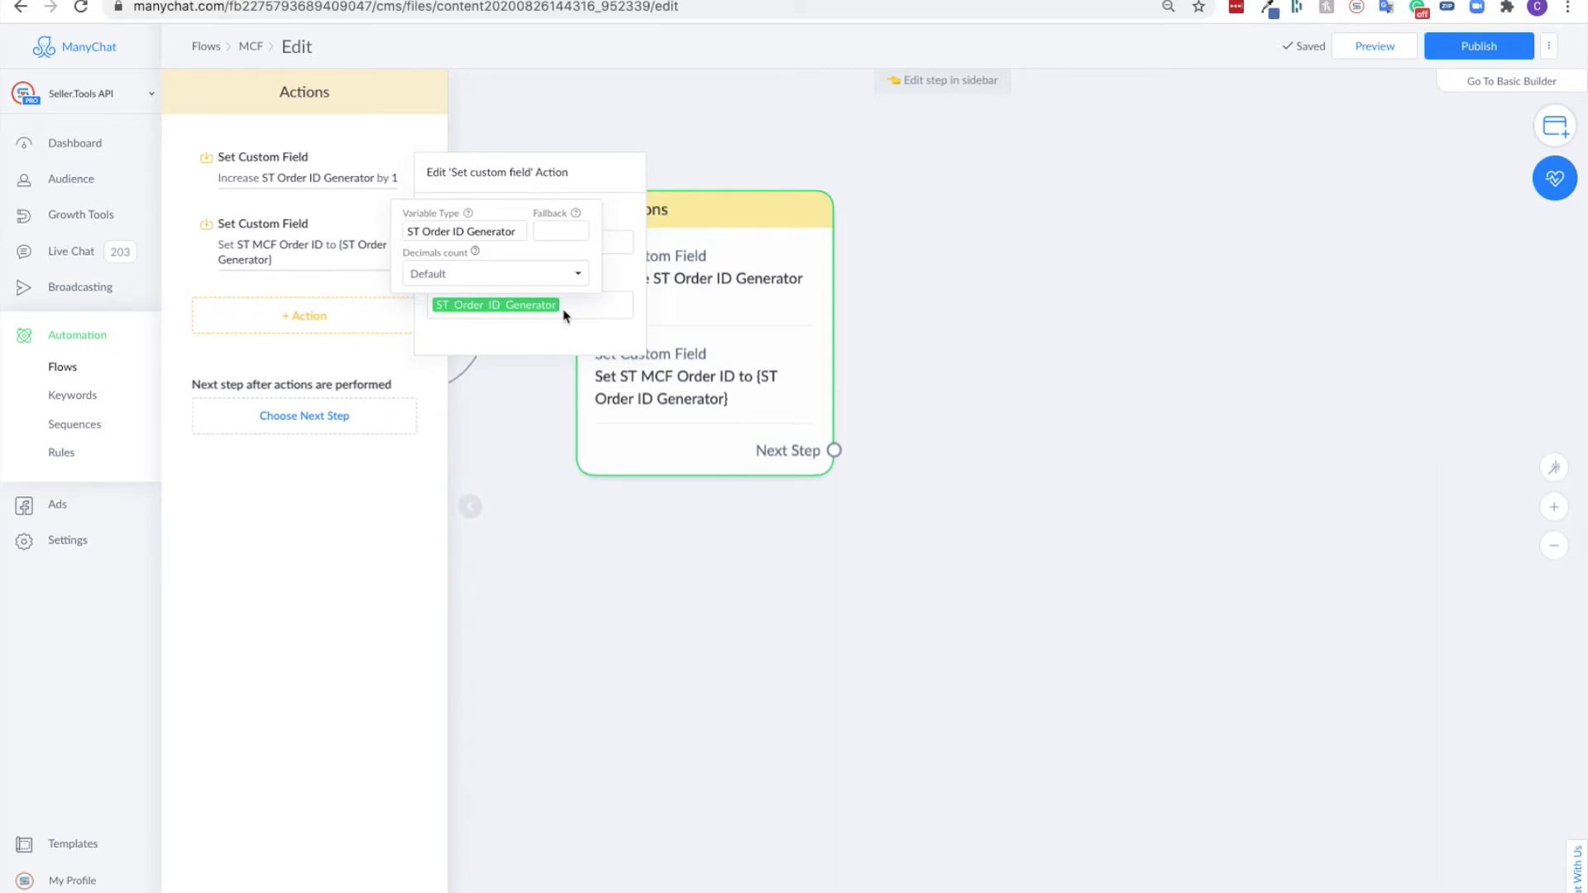
left_click(594, 312)
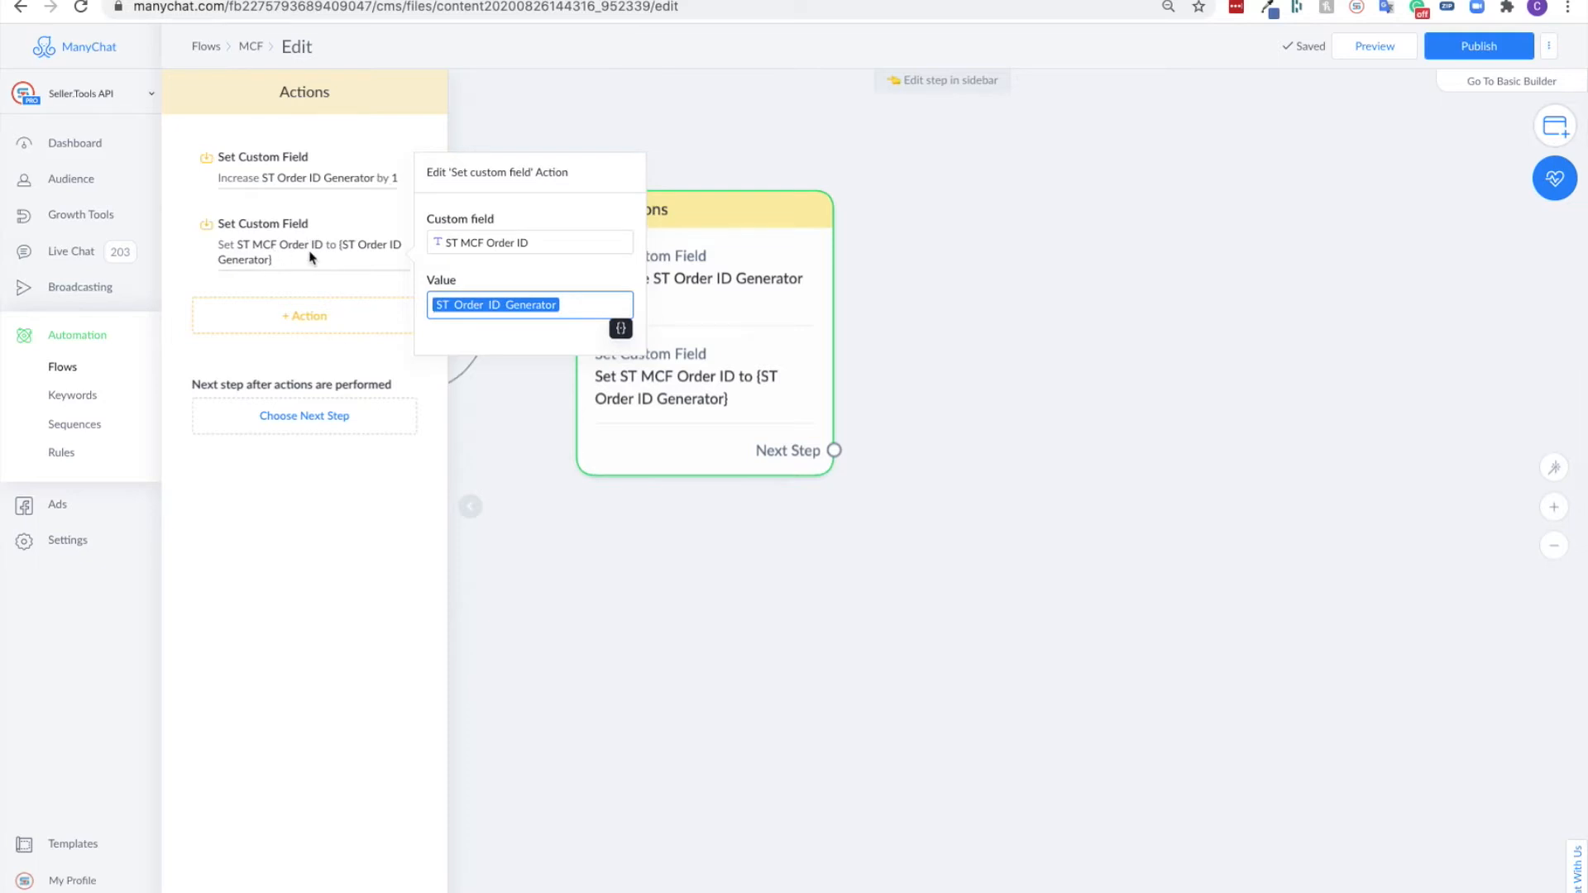
left_click(292, 490)
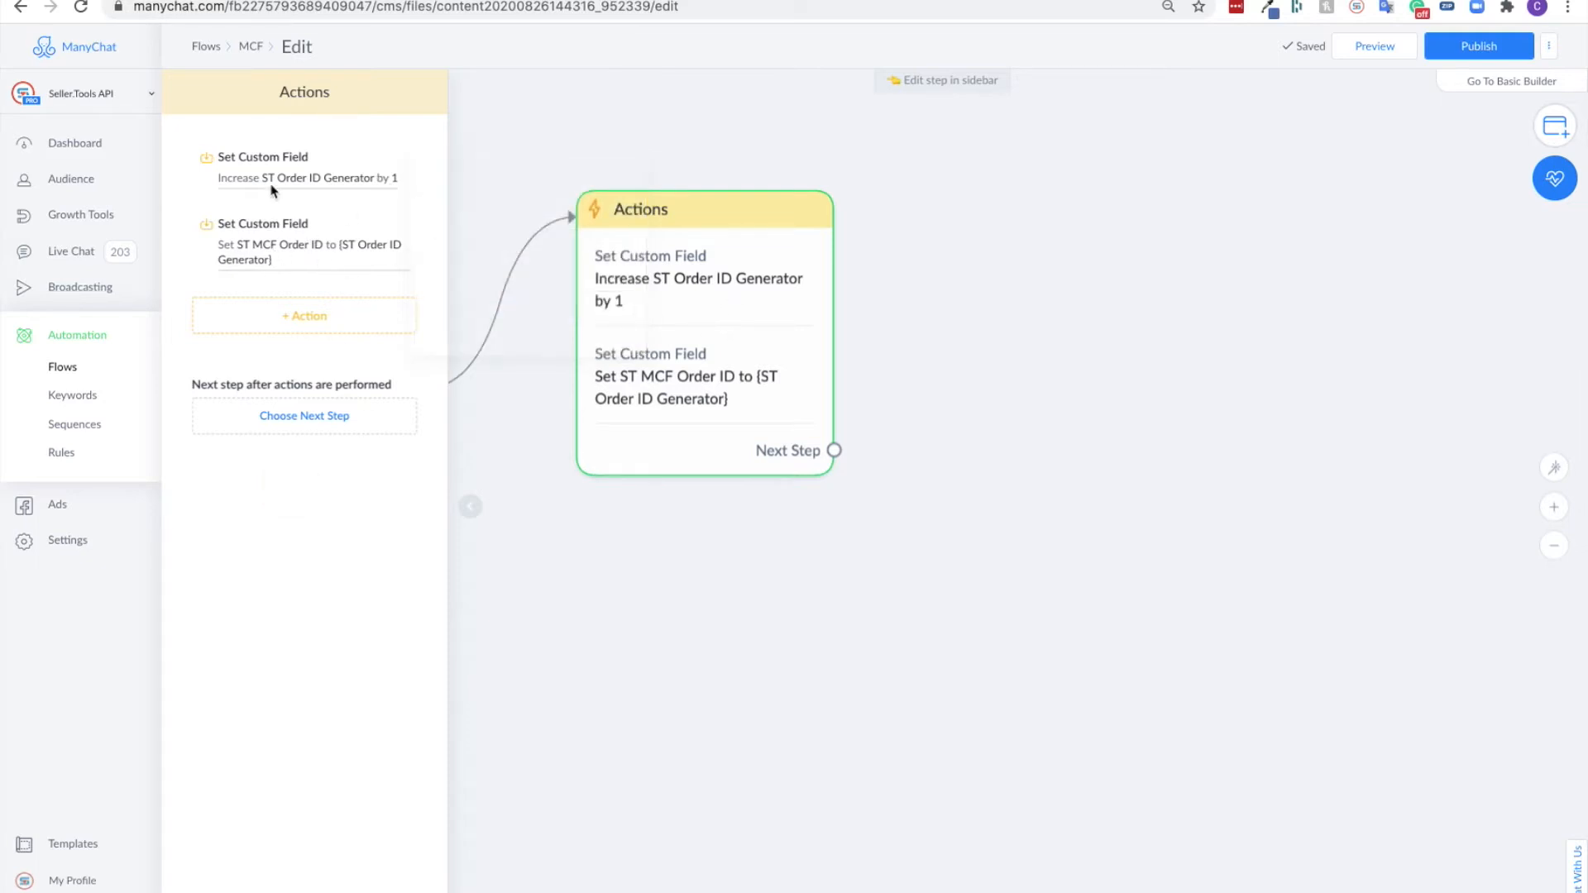
- Add a Seller.Tools action of the type "MCF: Create an MCF Order" to the Actions step
left_click(299, 315)
scroll(316, 490, "down", 3)
scroll(317, 489, "down", 5)
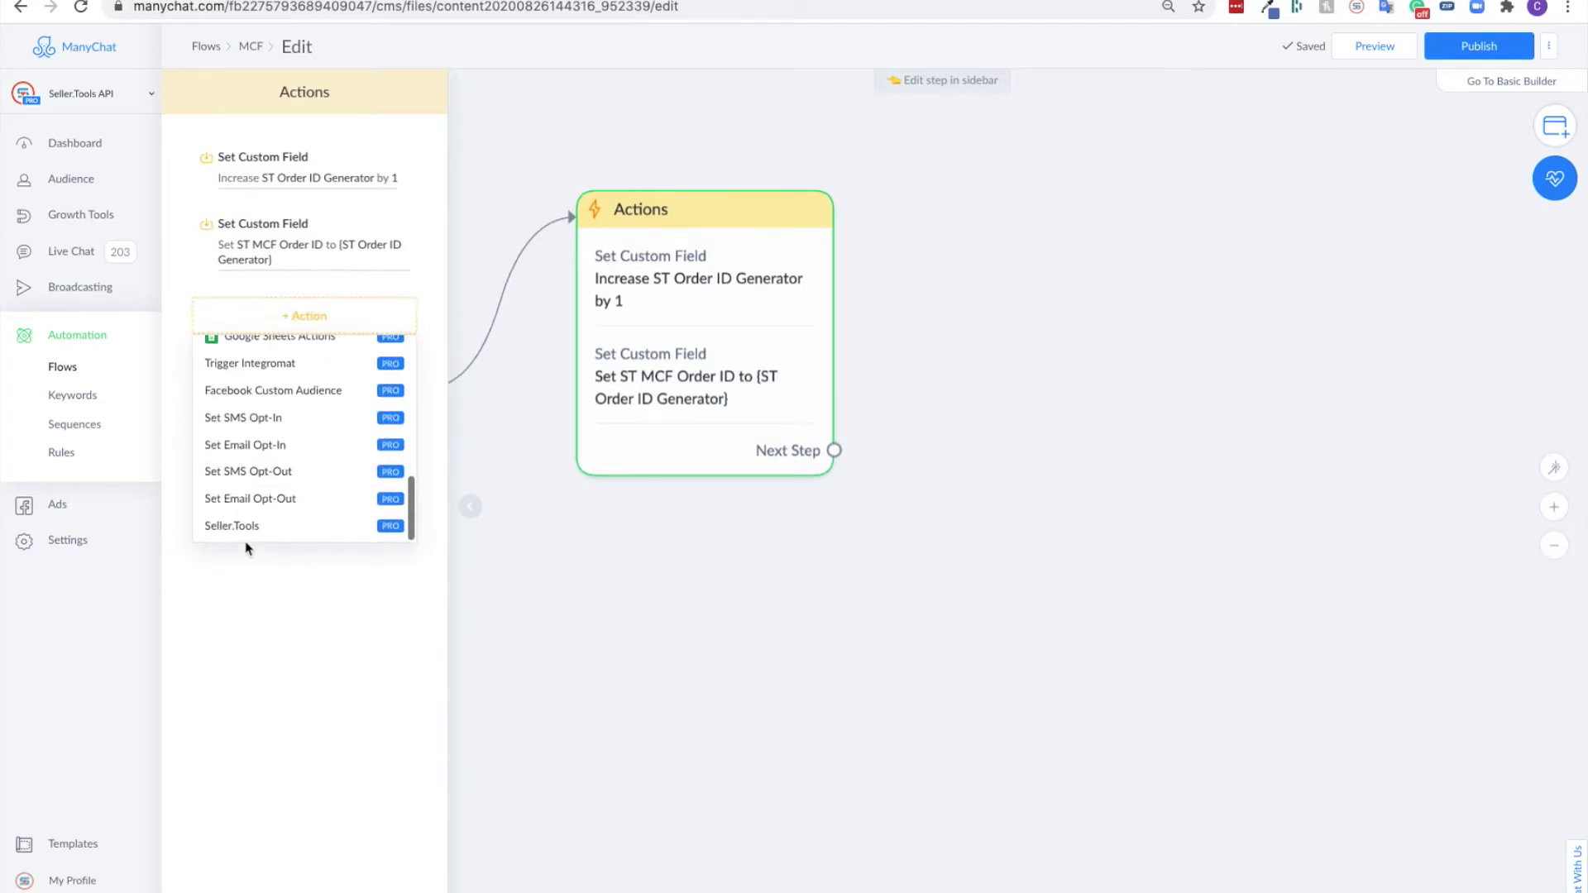
left_click(241, 523)
left_click(269, 328)
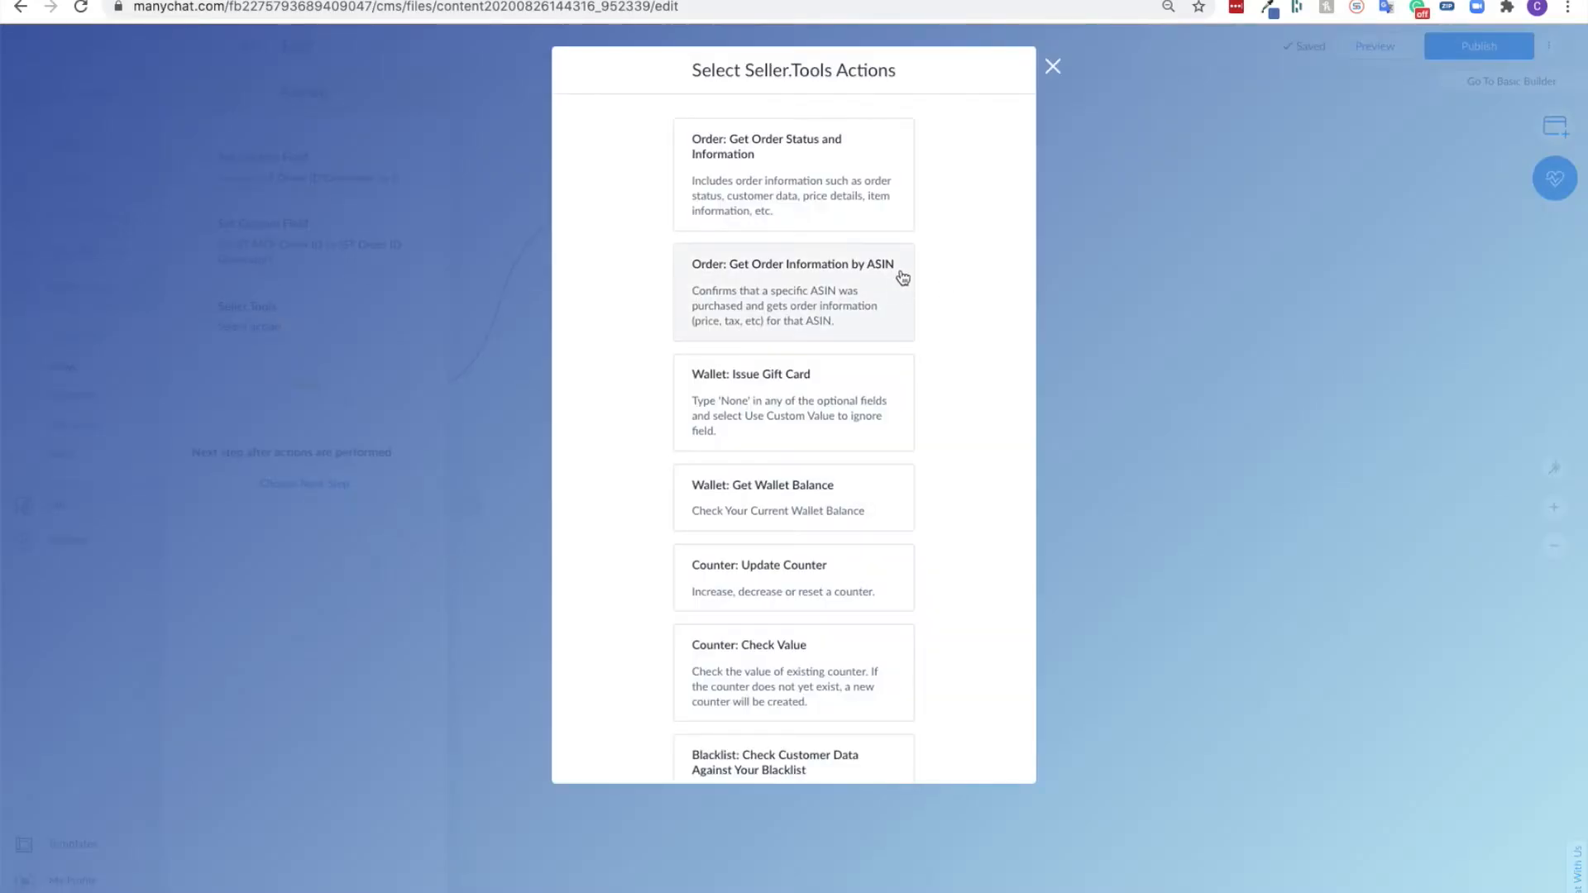
scroll(776, 296, "down", 5)
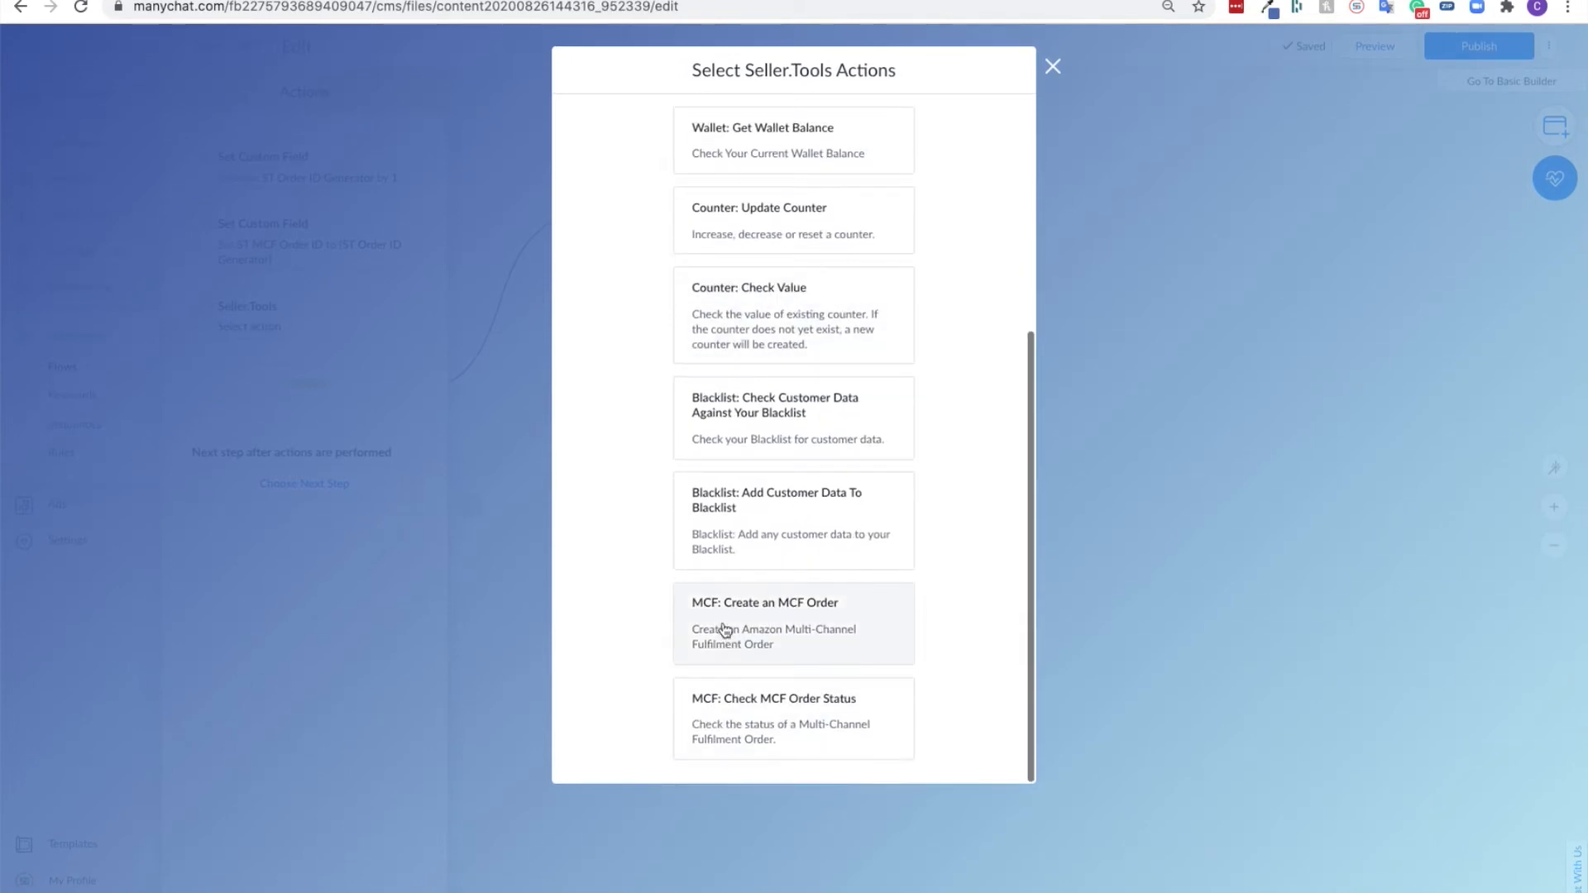
left_click(792, 619)
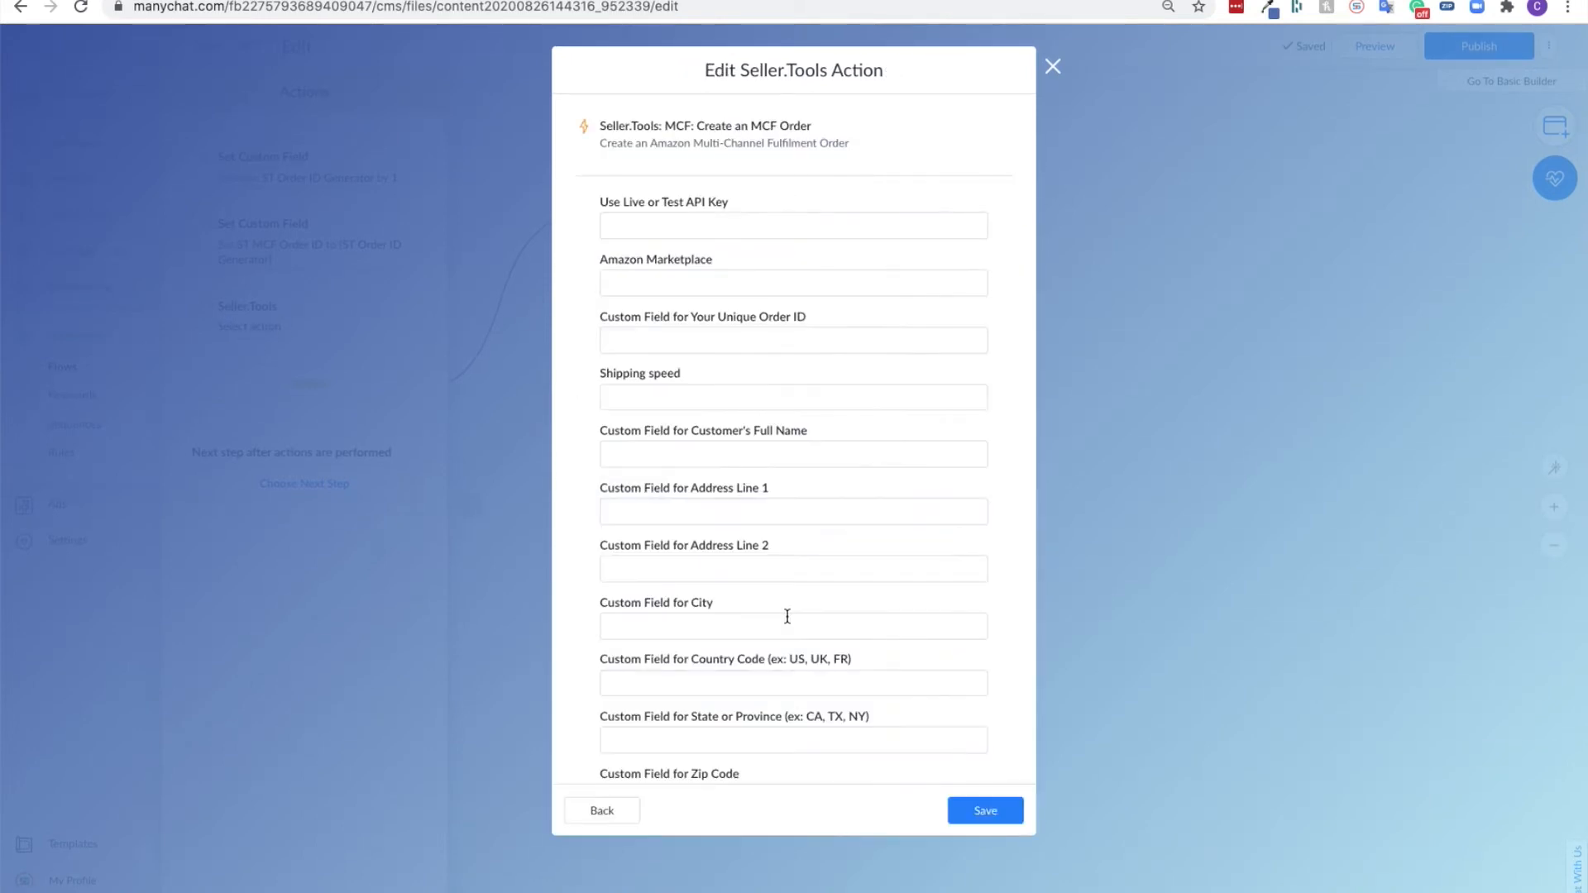
- Choose Seller.Tools Live API Key as the key type and Amazon.com as the Amazon marketplace
scroll(794, 686, "down", 3)
scroll(796, 680, "up", 3)
scroll(791, 559, "down", 3)
scroll(791, 559, "up", 3)
left_click(703, 220)
left_click(689, 259)
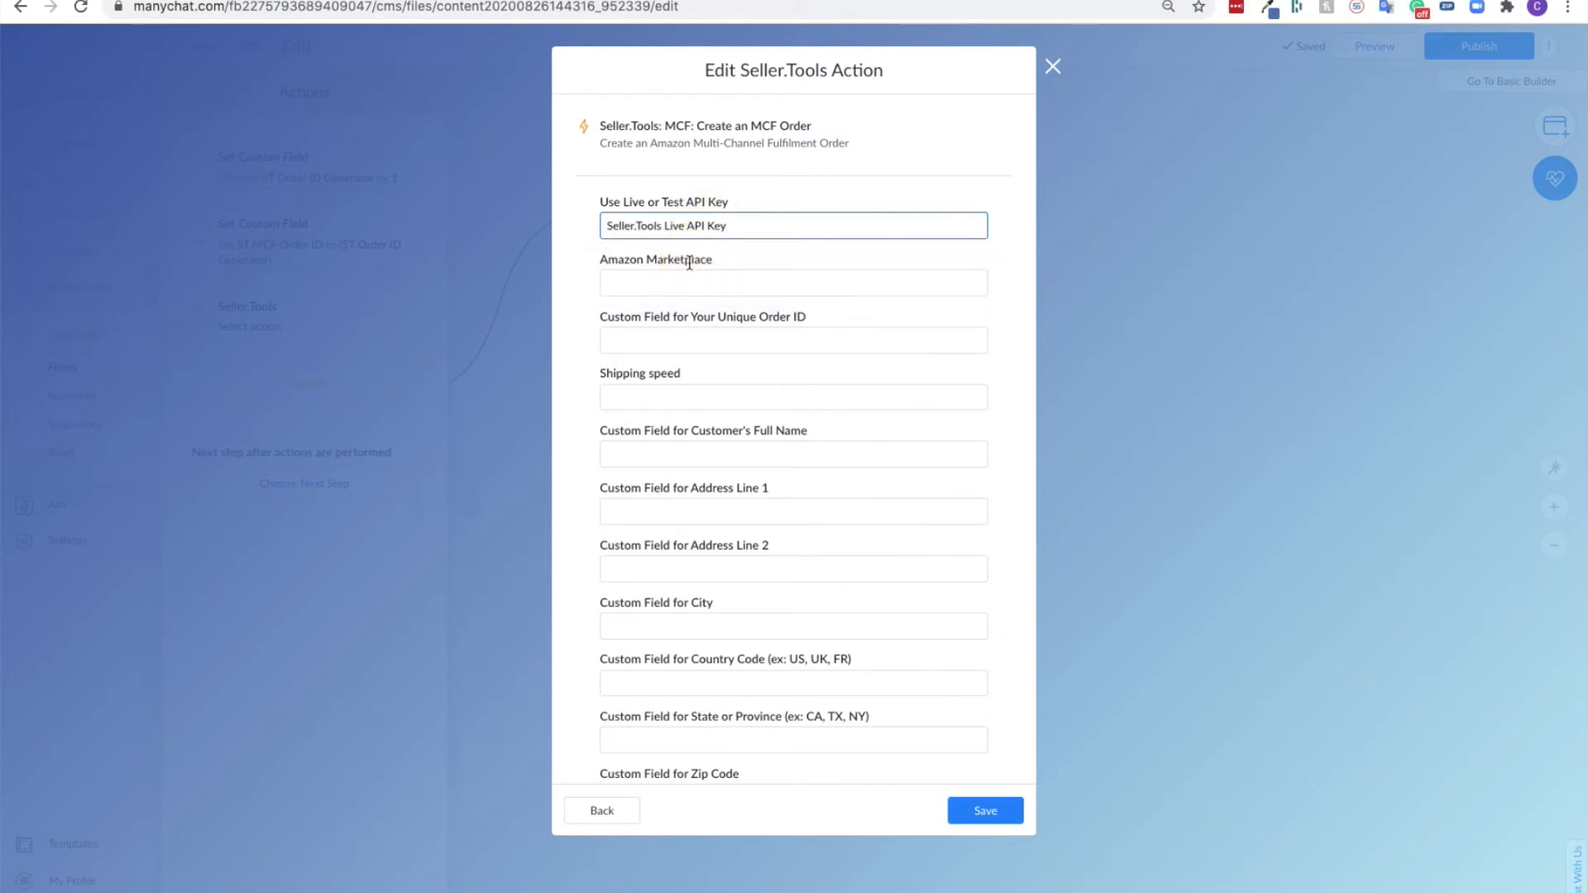
left_click(721, 282)
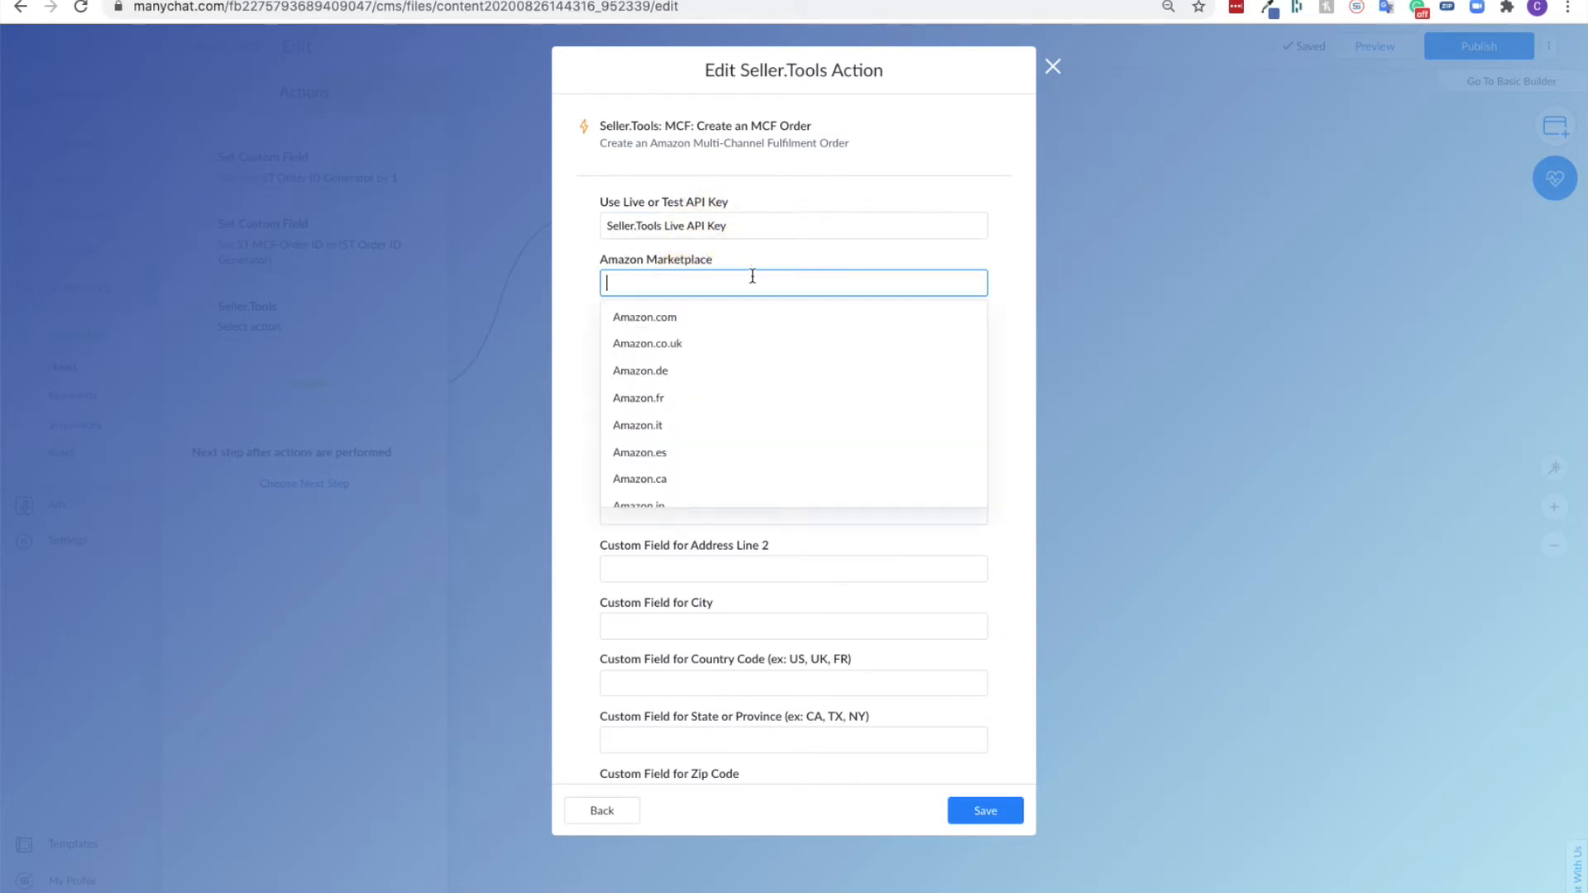
scroll(760, 389, "down", 2)
scroll(762, 446, "up", 2)
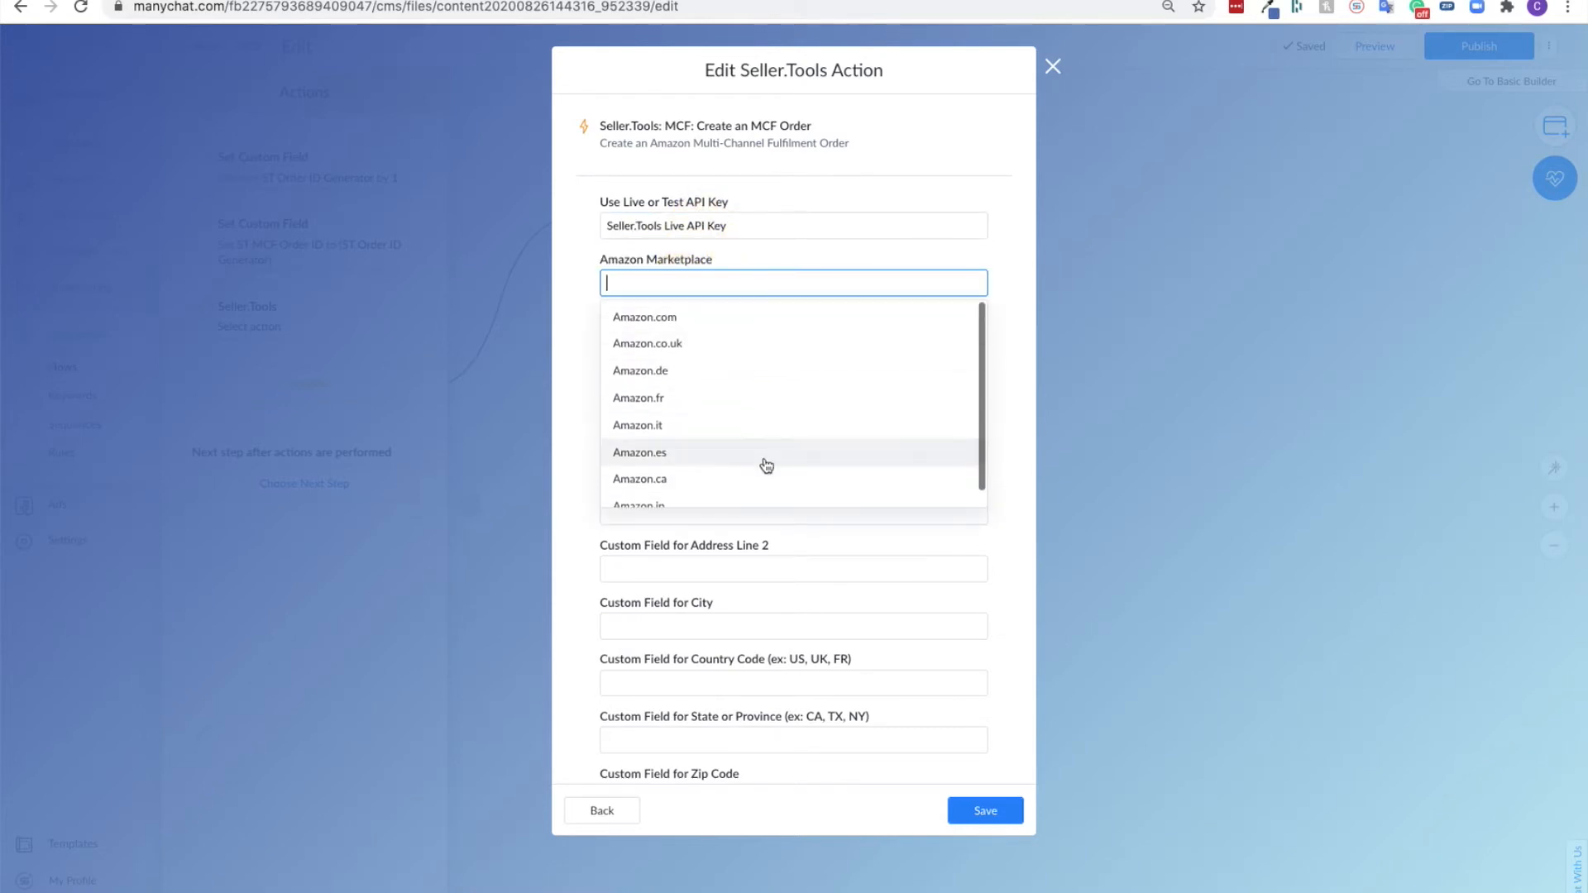
left_click(679, 318)
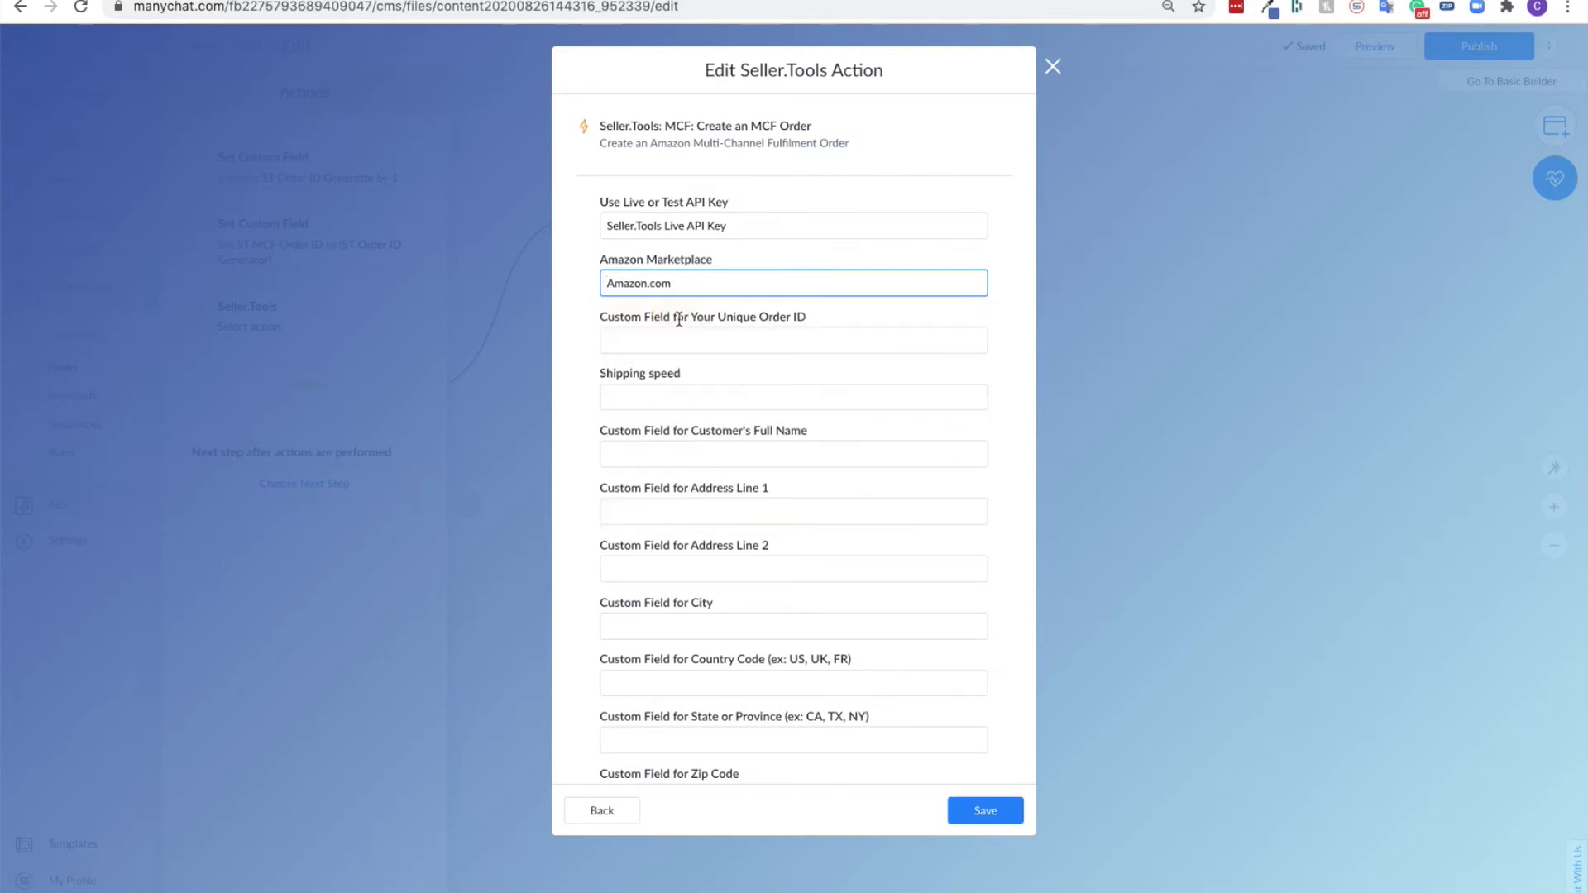
- Map the unique order ID to the ST MCF Order ID field and set the shipping speed to Standard
left_click(792, 340)
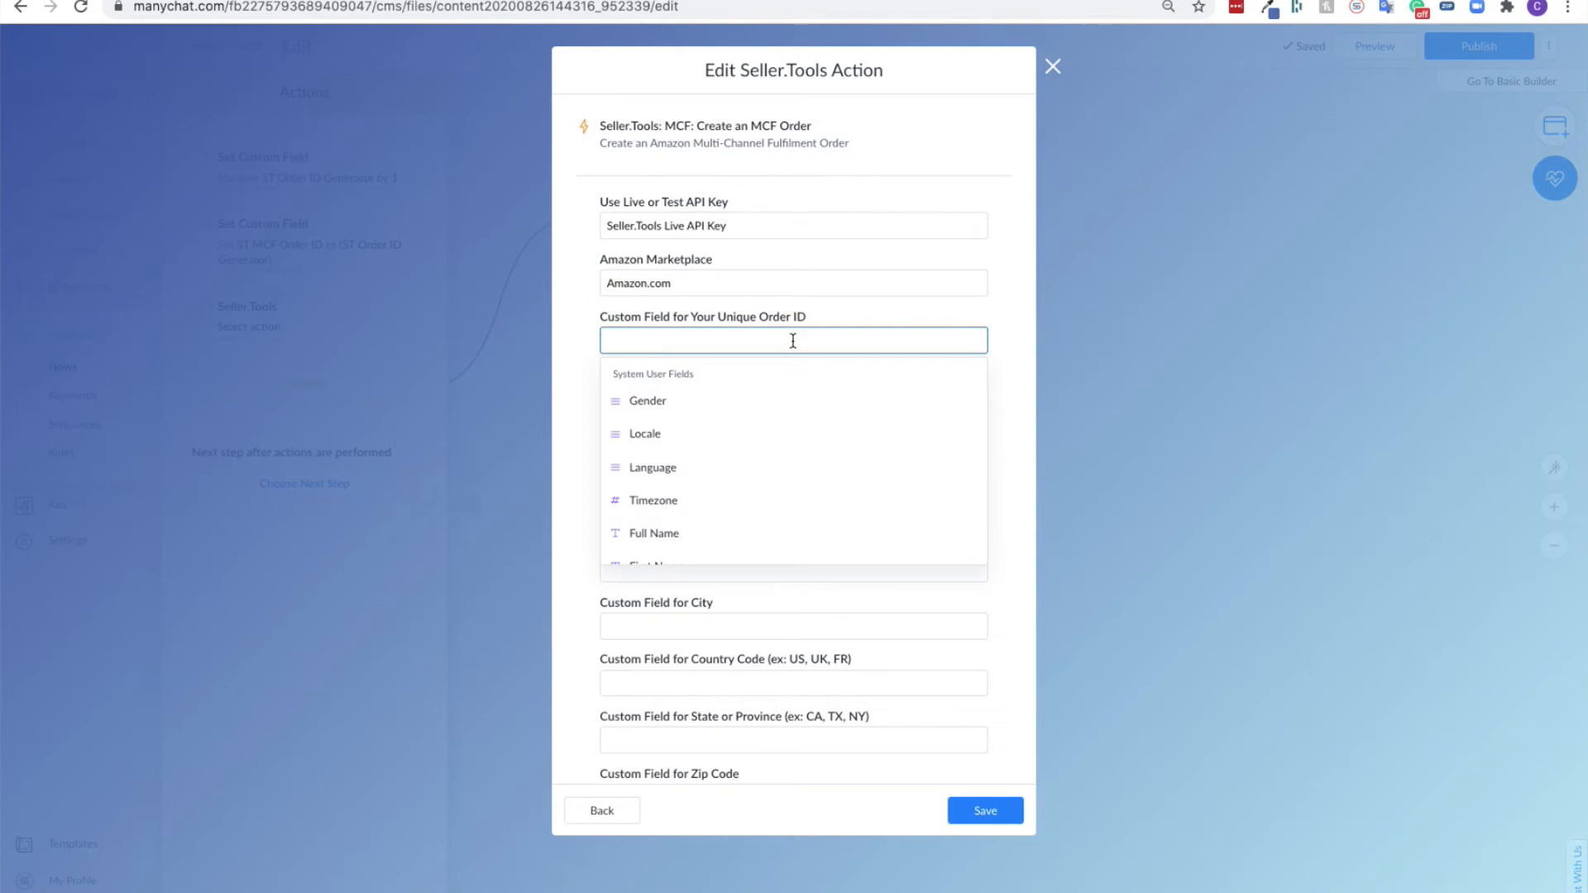
type("MCF")
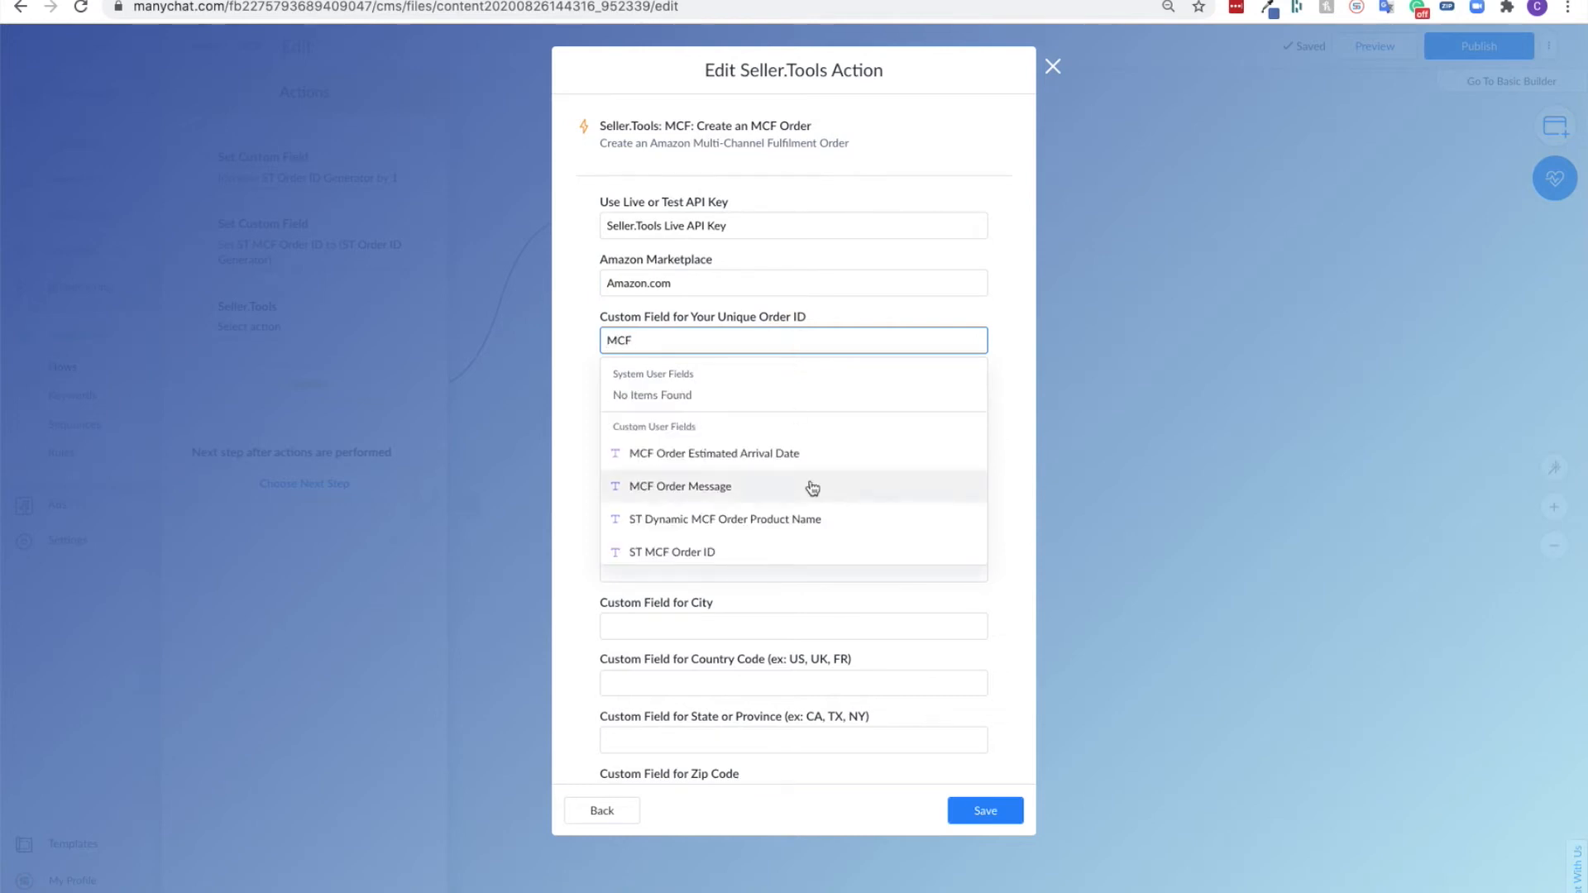
scroll(675, 546, "down", 2)
scroll(695, 413, "up", 3)
scroll(695, 406, "down", 2)
scroll(687, 513, "down", 1)
scroll(705, 406, "up", 2)
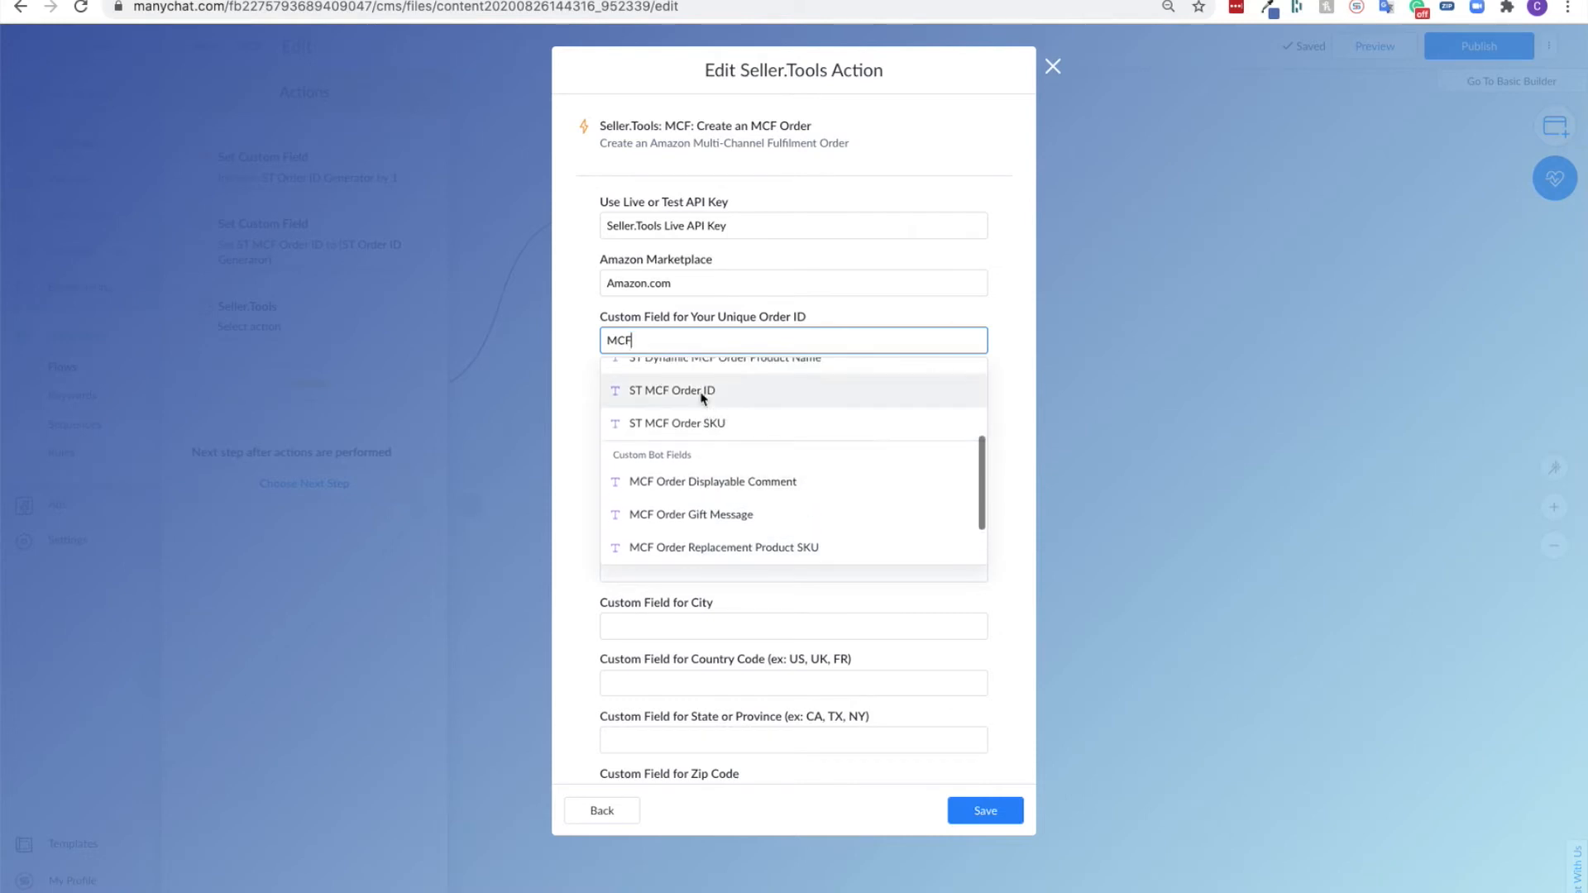
left_click(695, 392)
left_click(696, 396)
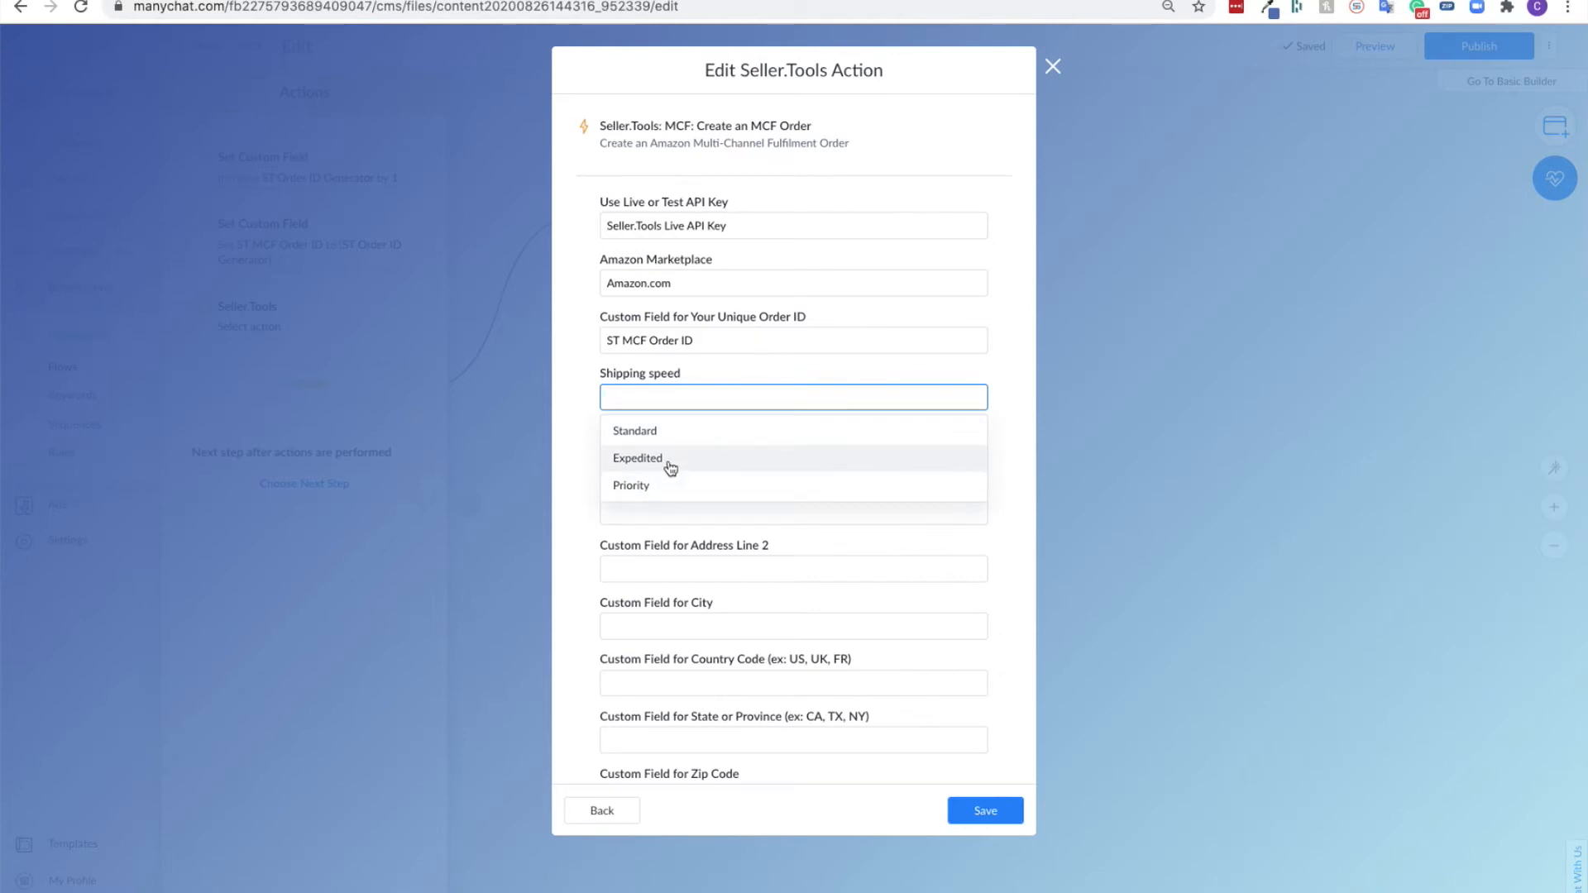
left_click(660, 432)
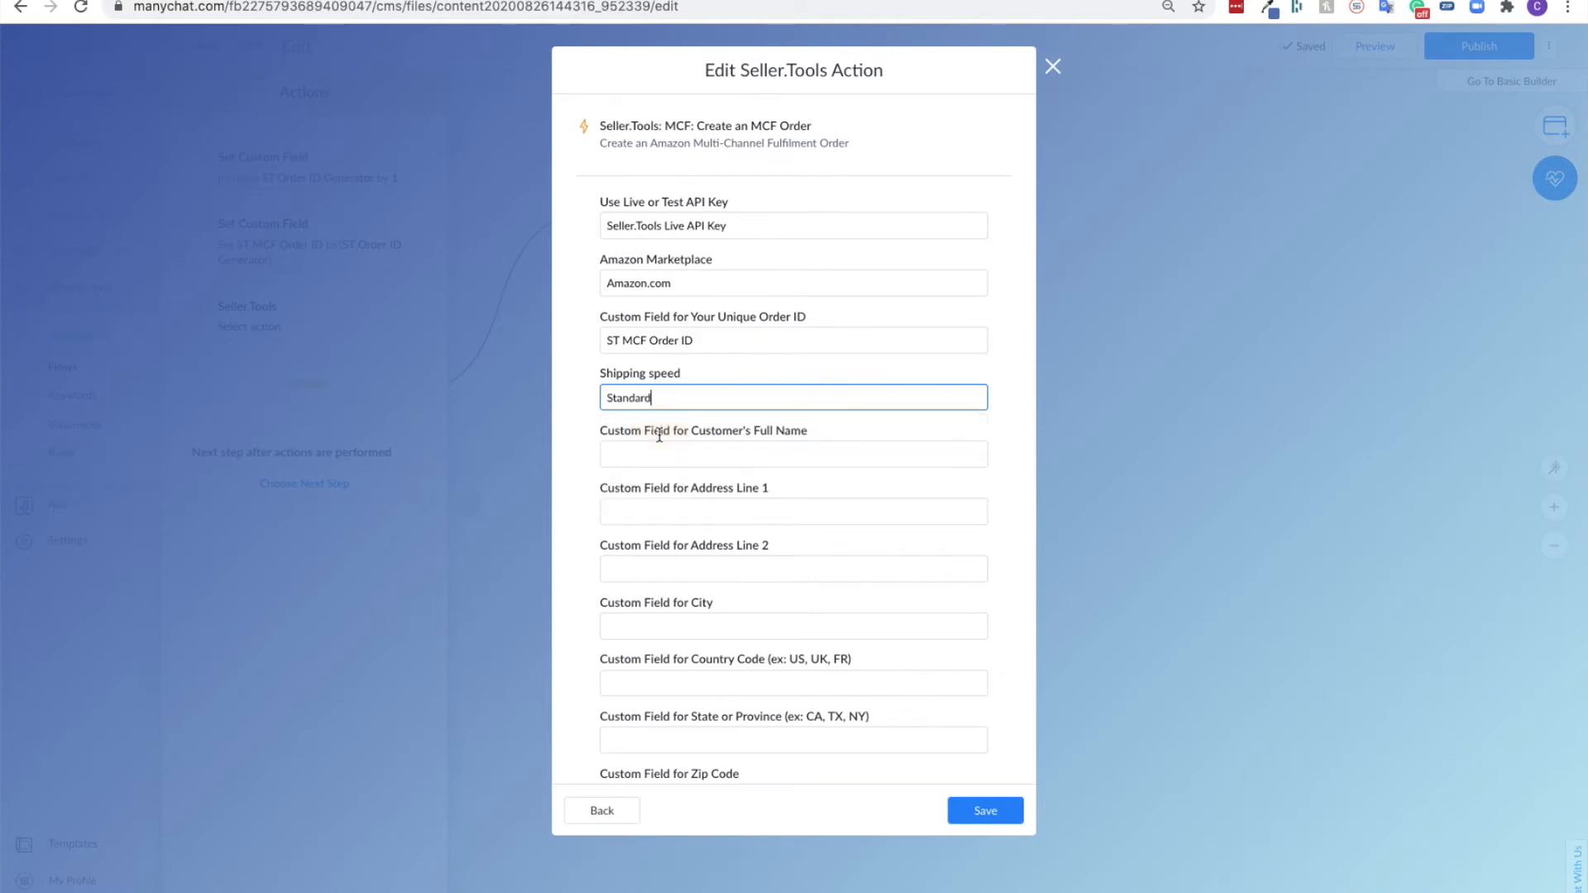
- Map the customer's full name to the Full Name system field
scroll(660, 425, "down", 5)
left_click(796, 252)
scroll(766, 379, "down", 1)
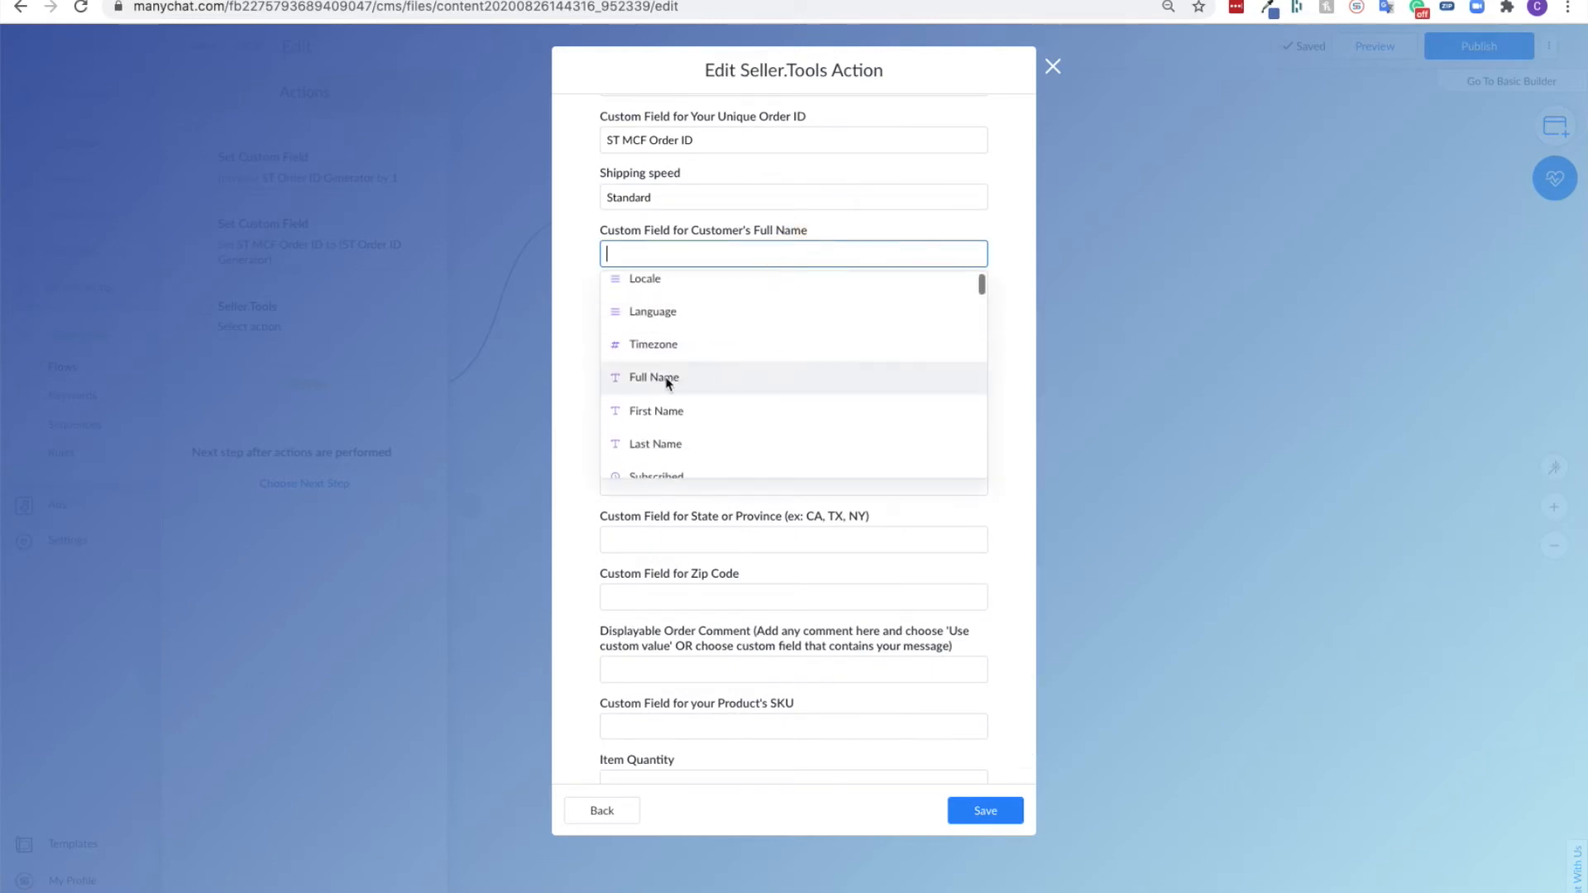
left_click(694, 381)
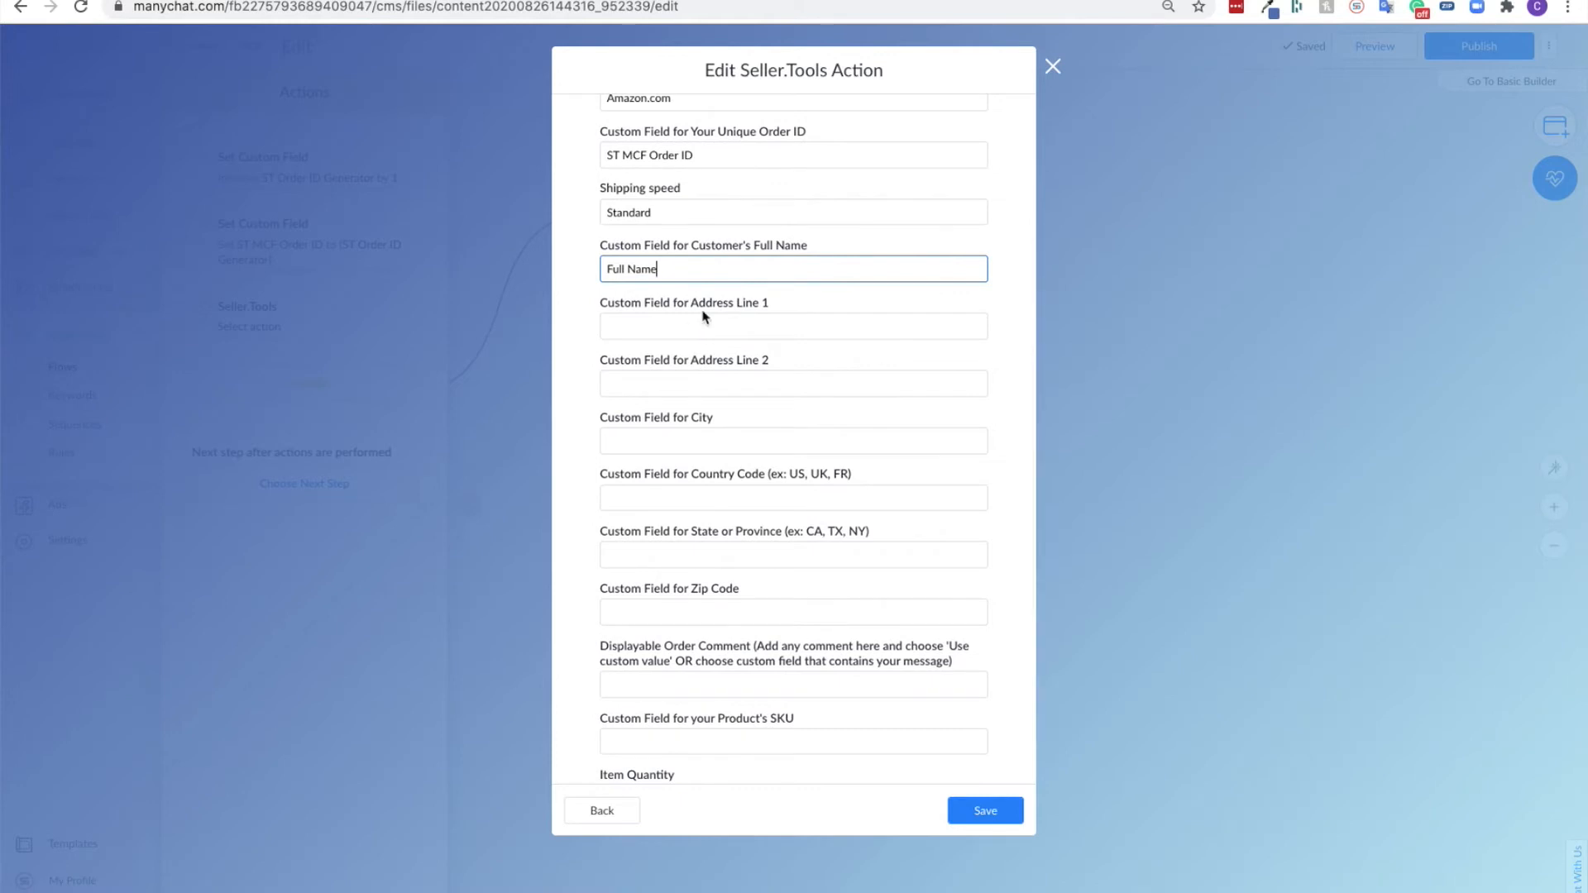
- Map the two address lines to ST Shipping Address Line 1 and ST Shipping Address Line 2
left_click(756, 329)
type("line 1")
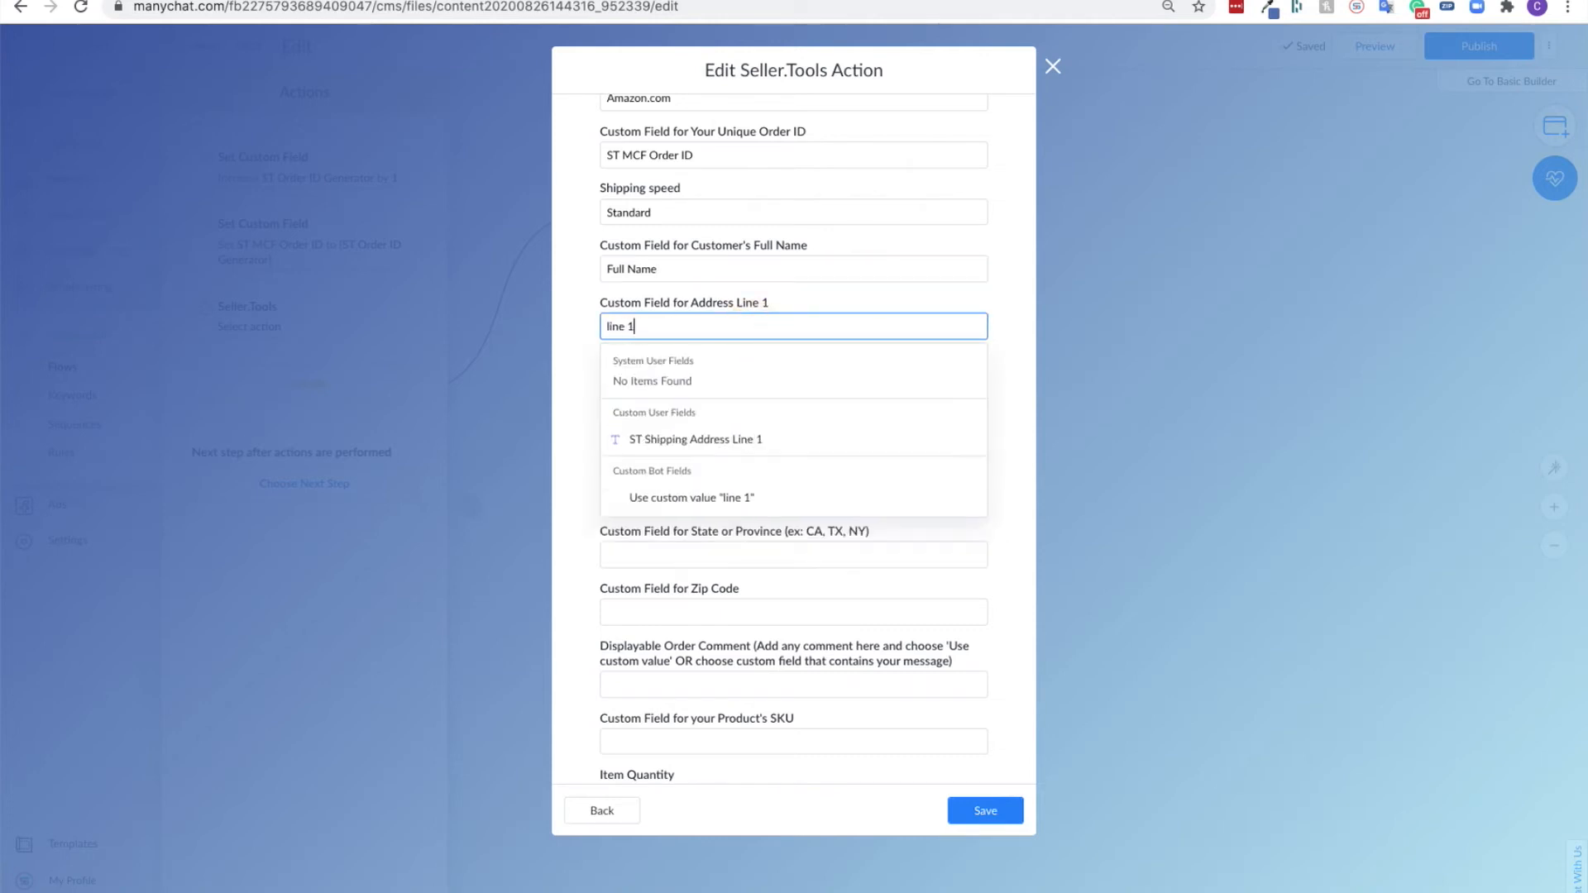
left_click(761, 452)
left_click(742, 400)
type("line 2")
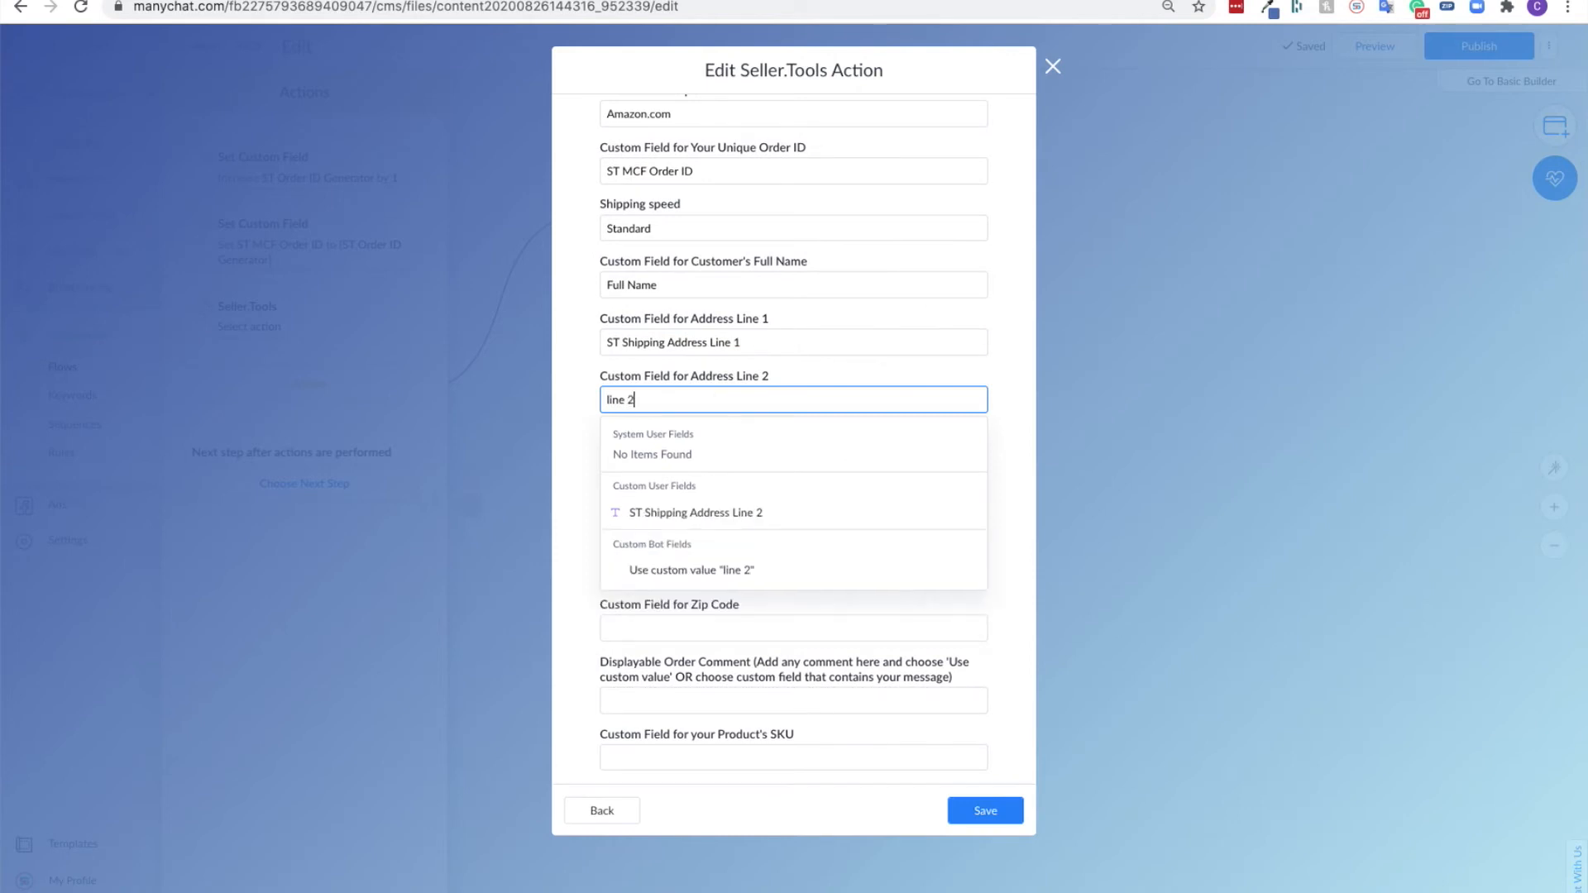
left_click(654, 511)
- Map the city to ST Shipping Address City and the country code to ST Shipping Address Country Code
left_click(748, 457)
type("city")
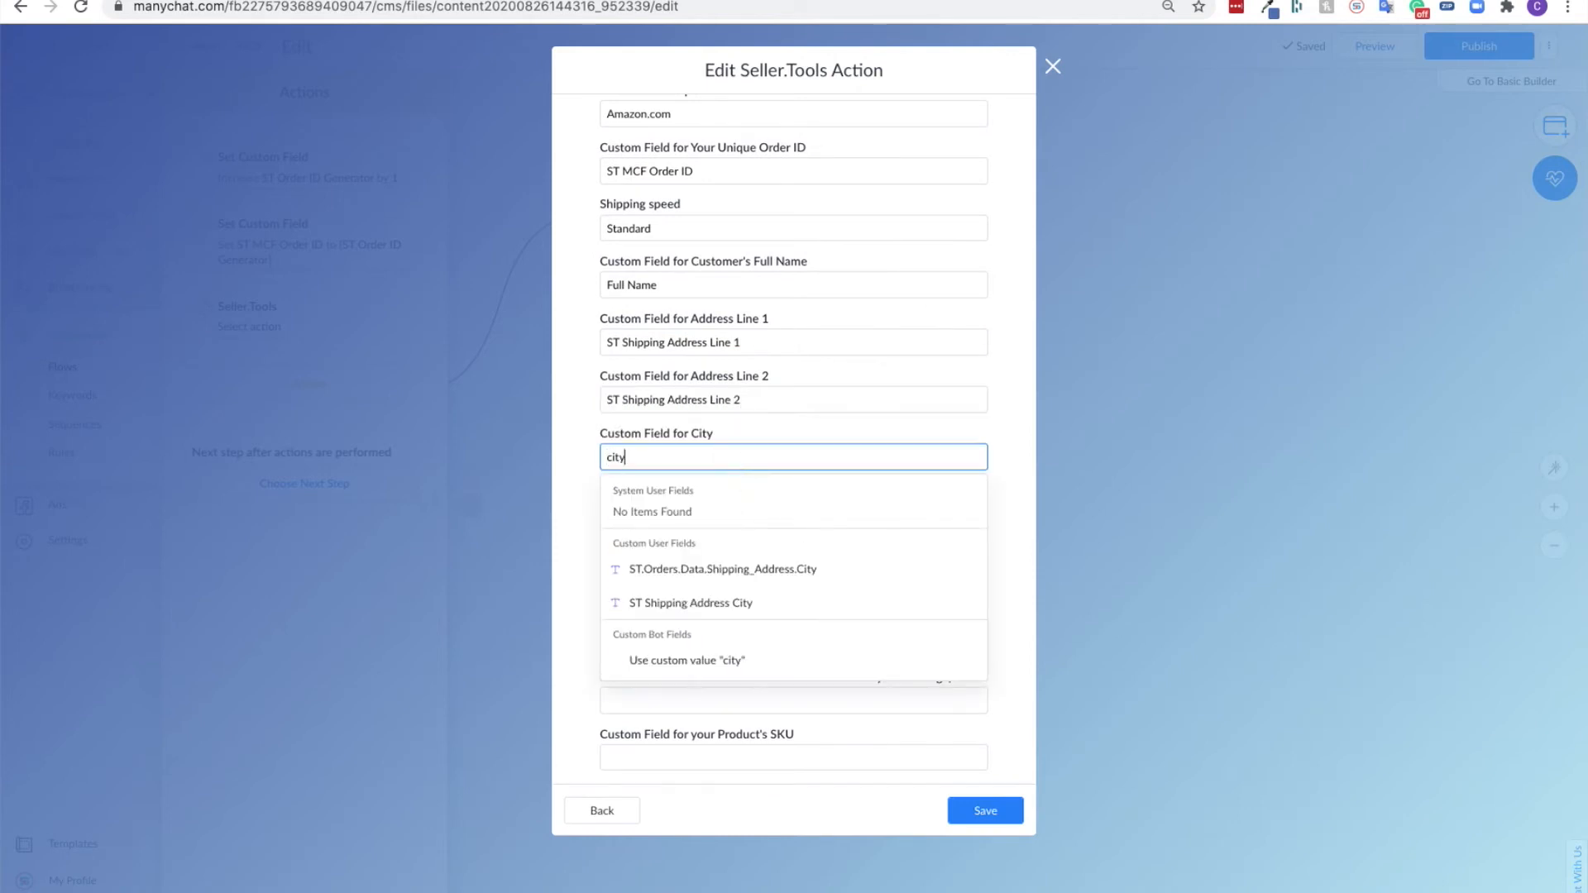
left_click(747, 603)
left_click(695, 522)
type("country co")
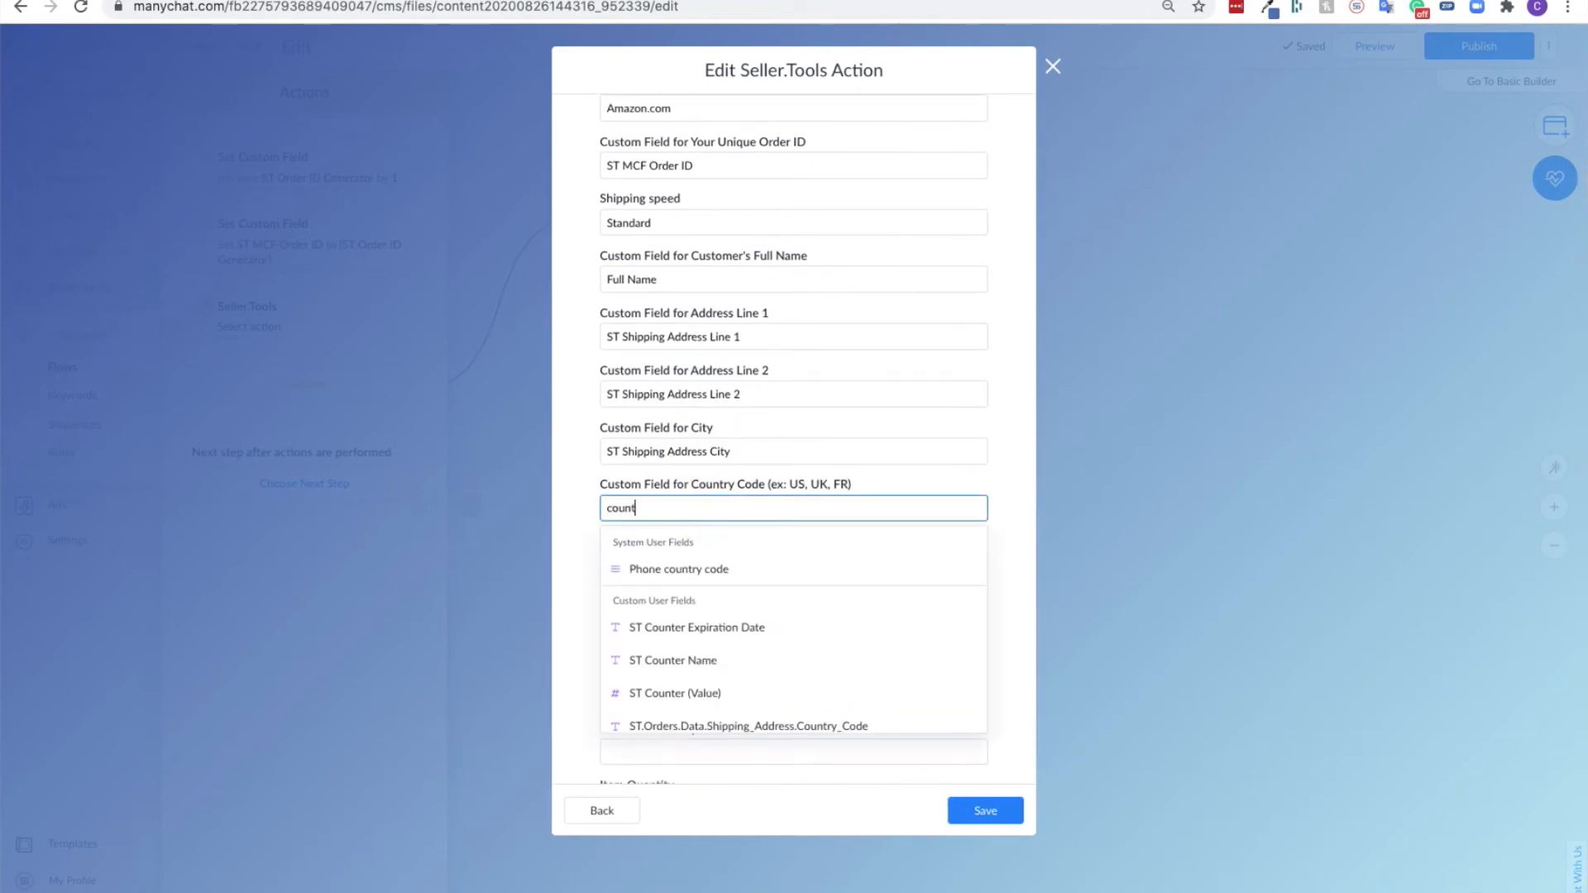
left_click(716, 627)
- Map the state to ST Shipping Address State or Region and the zip code to ST Shipping Address Postal Code
left_click(723, 564)
type("state")
left_click(728, 711)
left_click(720, 622)
type("zip")
key("BackSpace")
key("BackSpace")
key("BackSpace")
type("posta")
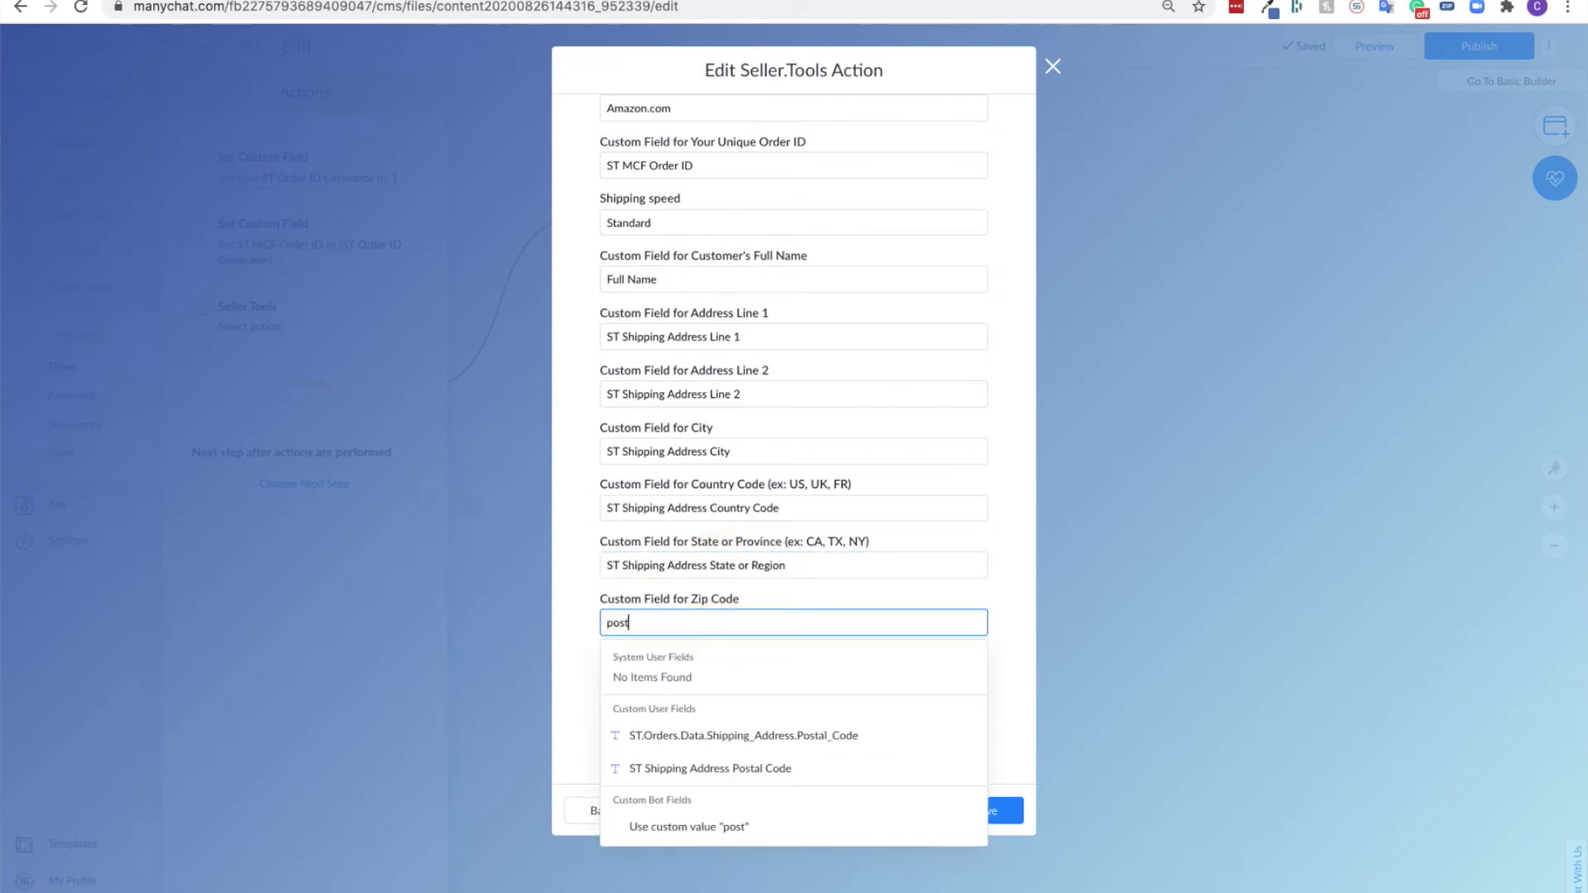
left_click(748, 763)
- Set the displayable order comment to the custom value "Enjoy your product!"
scroll(766, 661, "down", 1)
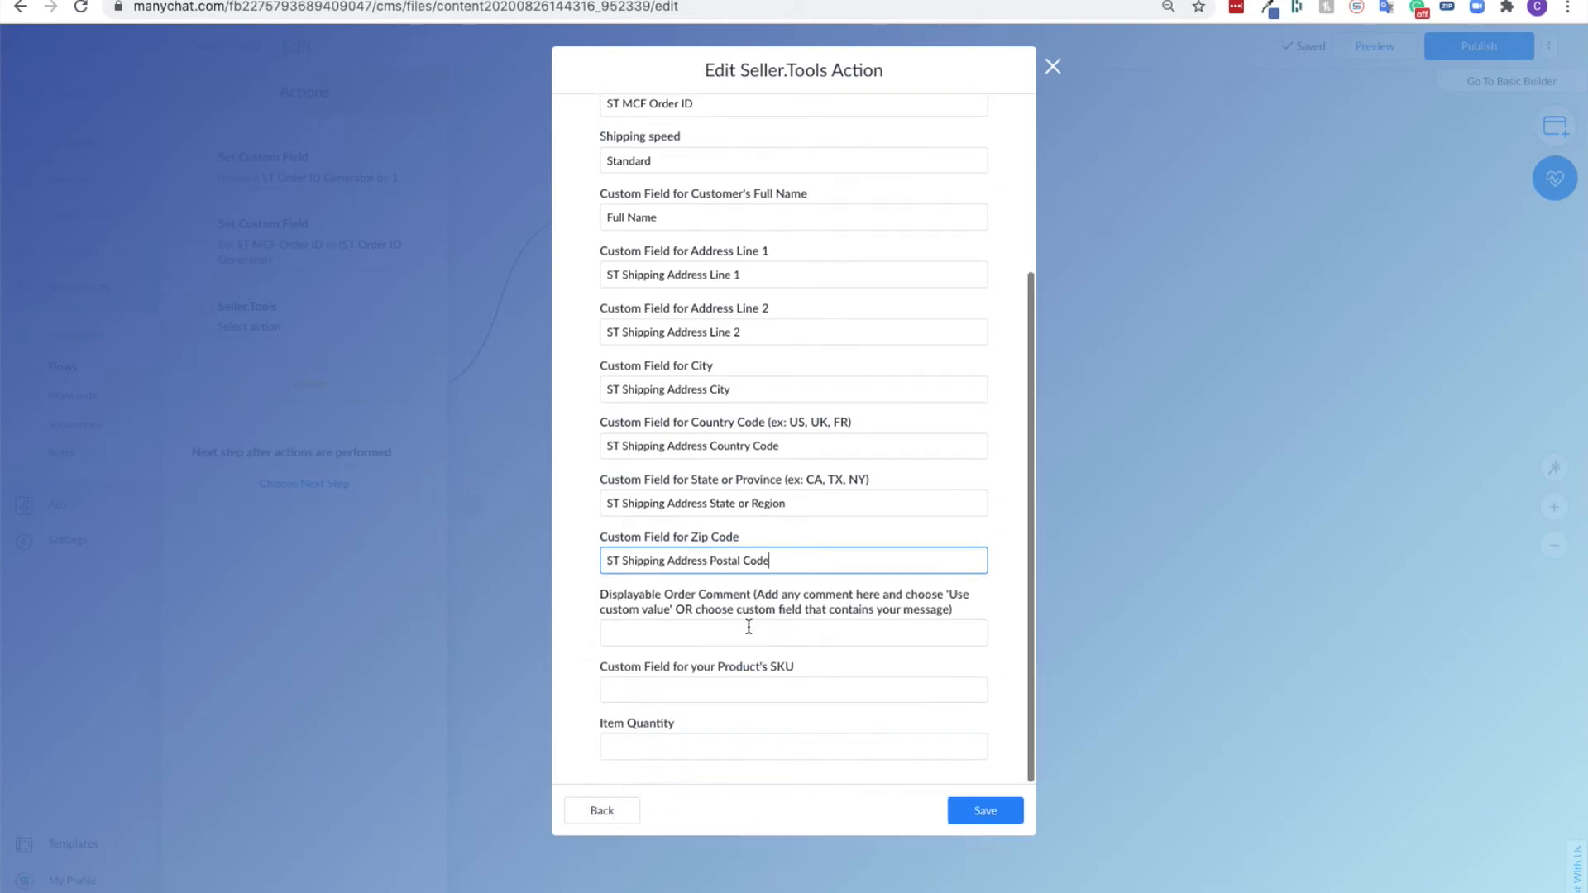
left_click(637, 601)
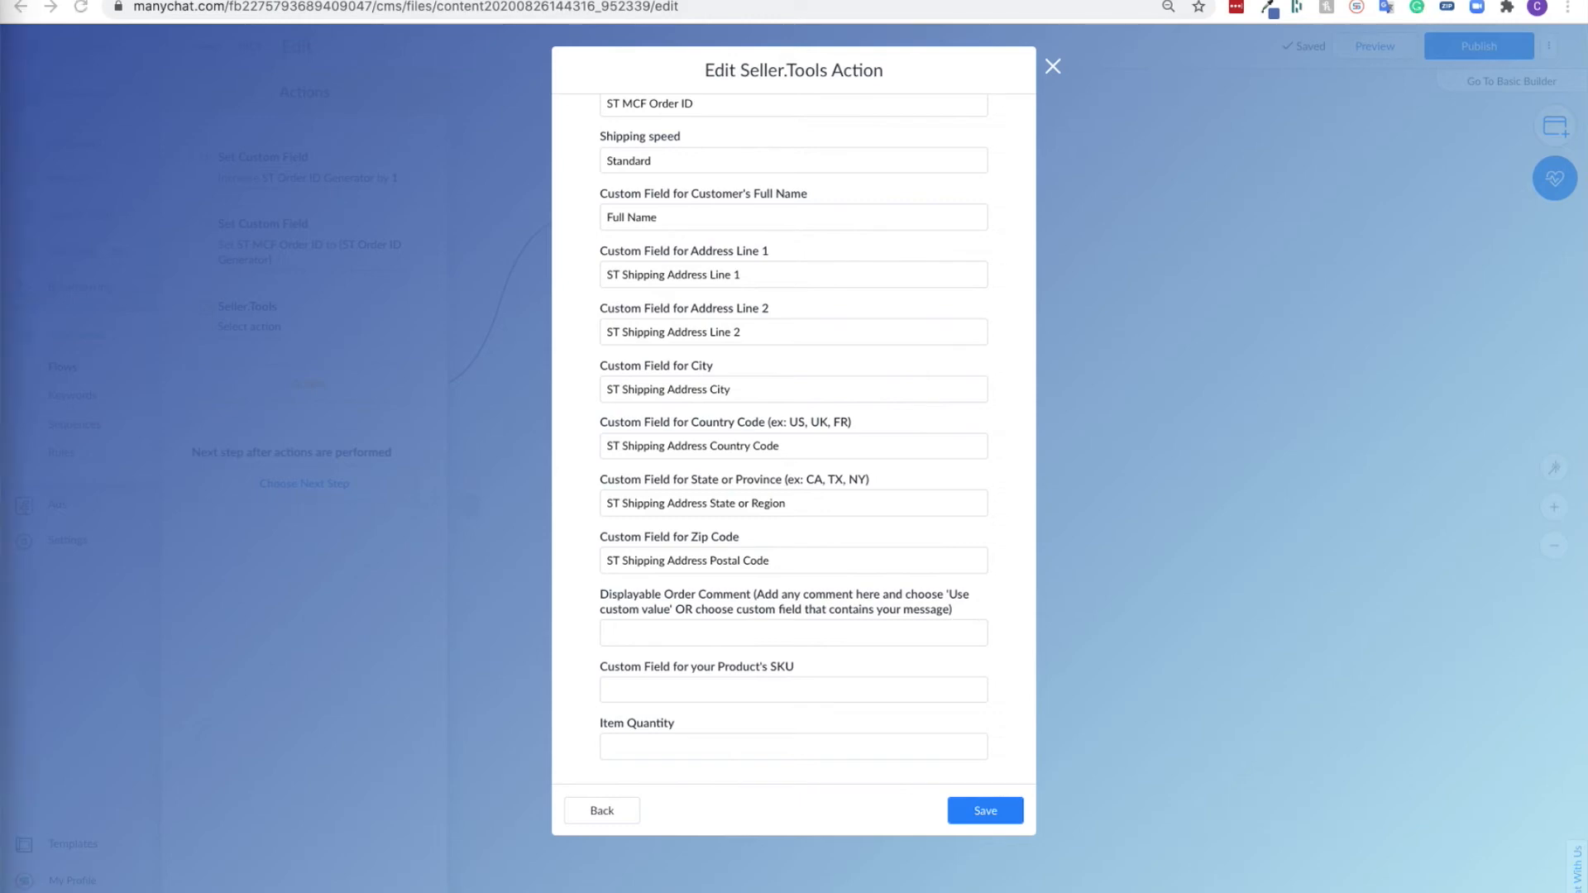
left_click(709, 634)
type("Enjoy your product!")
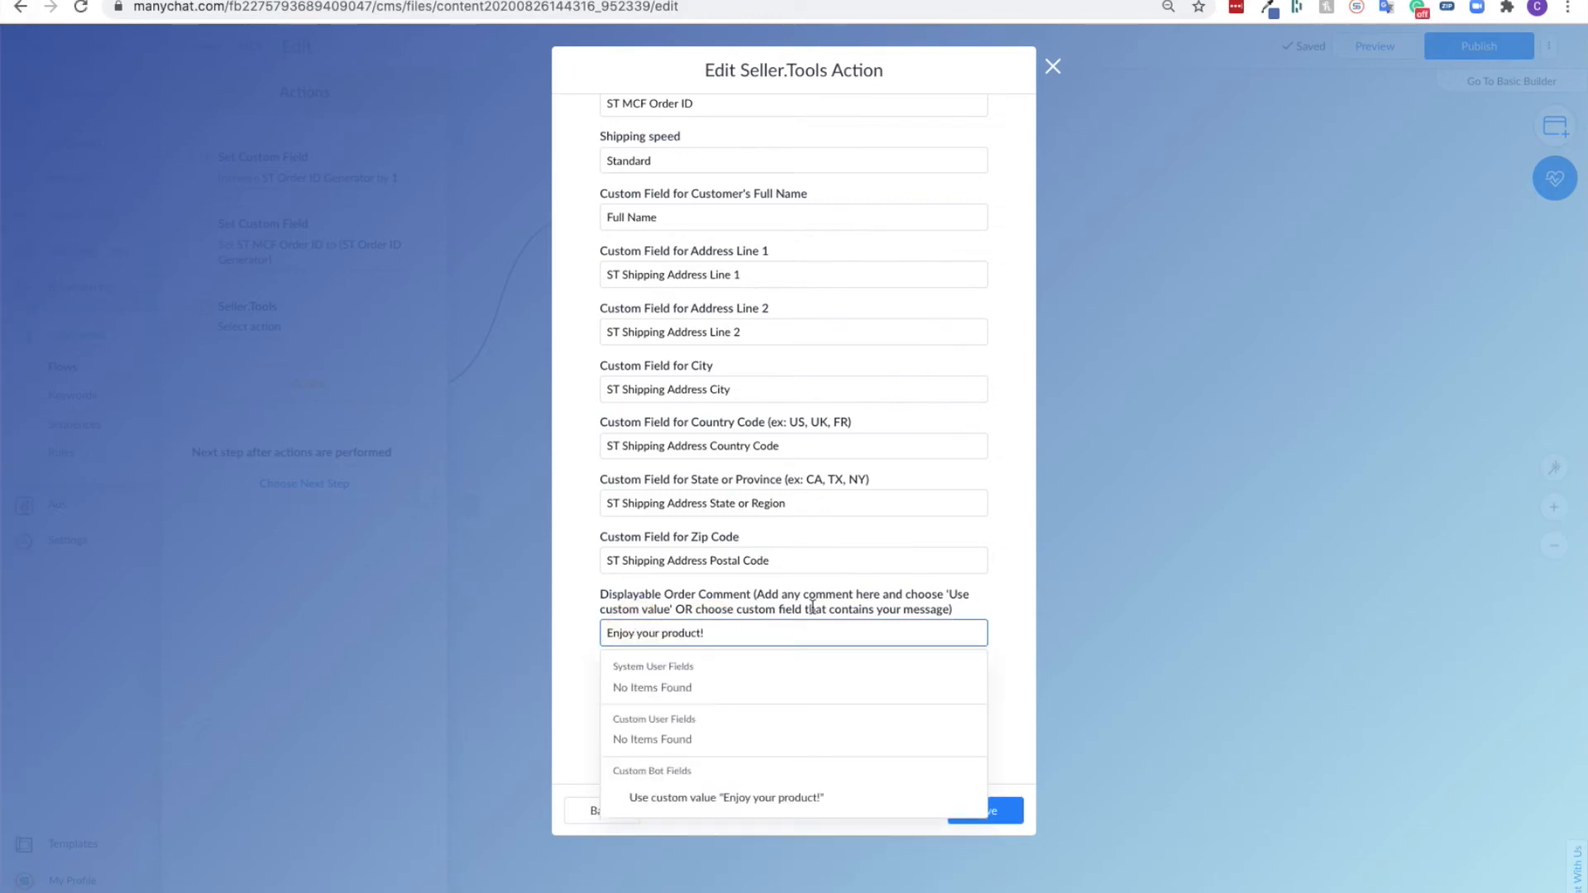
left_click(856, 802)
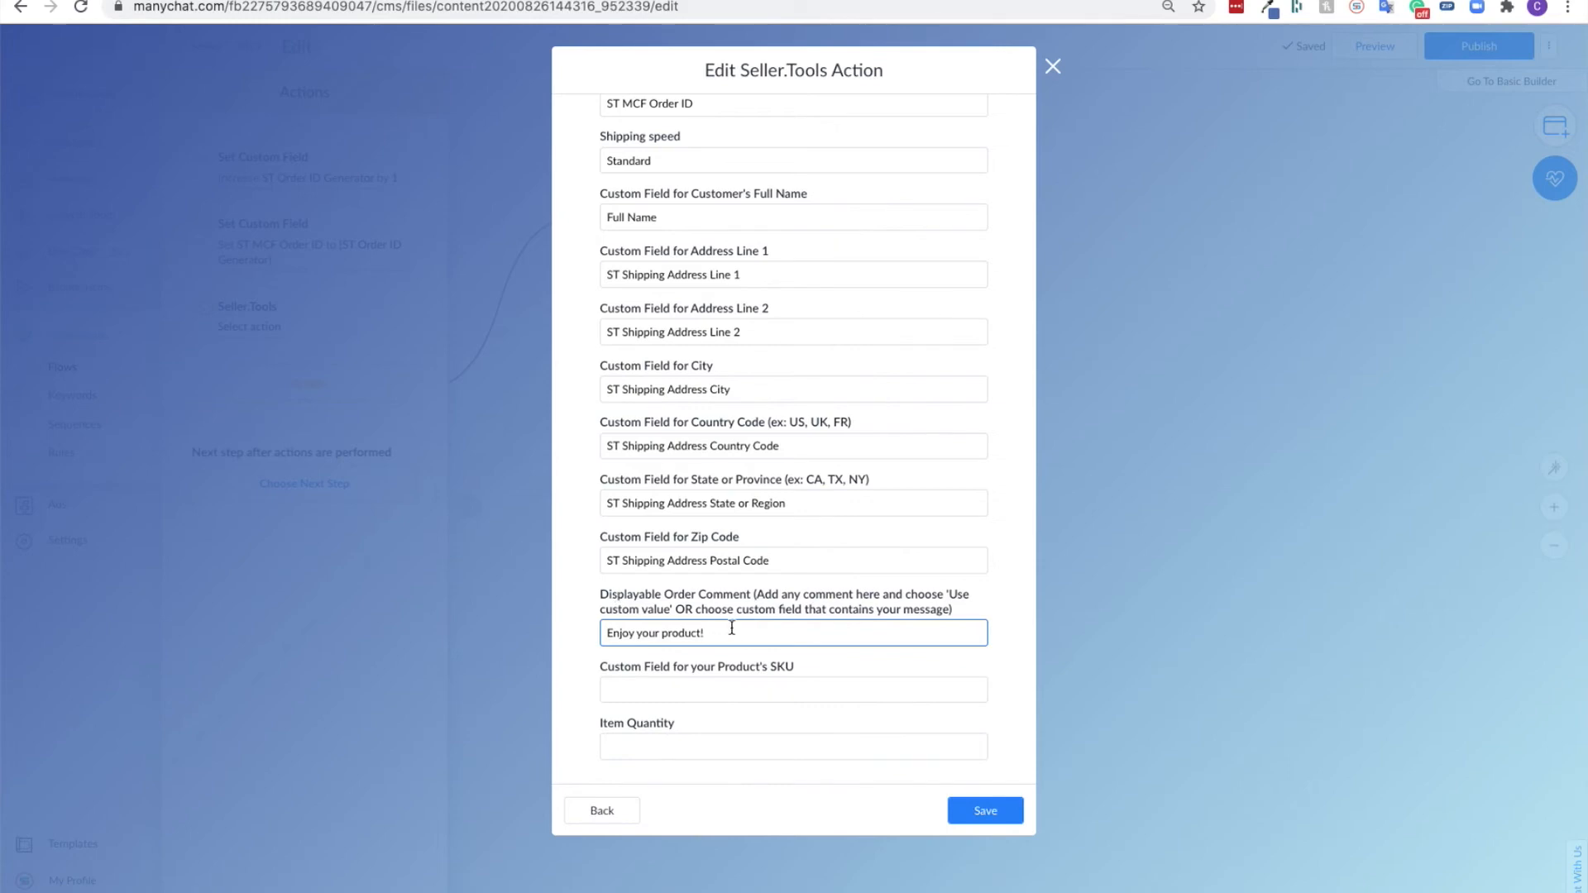
- Set the product SKU field to the custom value "SAMPLE SKU"
left_click(699, 667)
left_click(1020, 604)
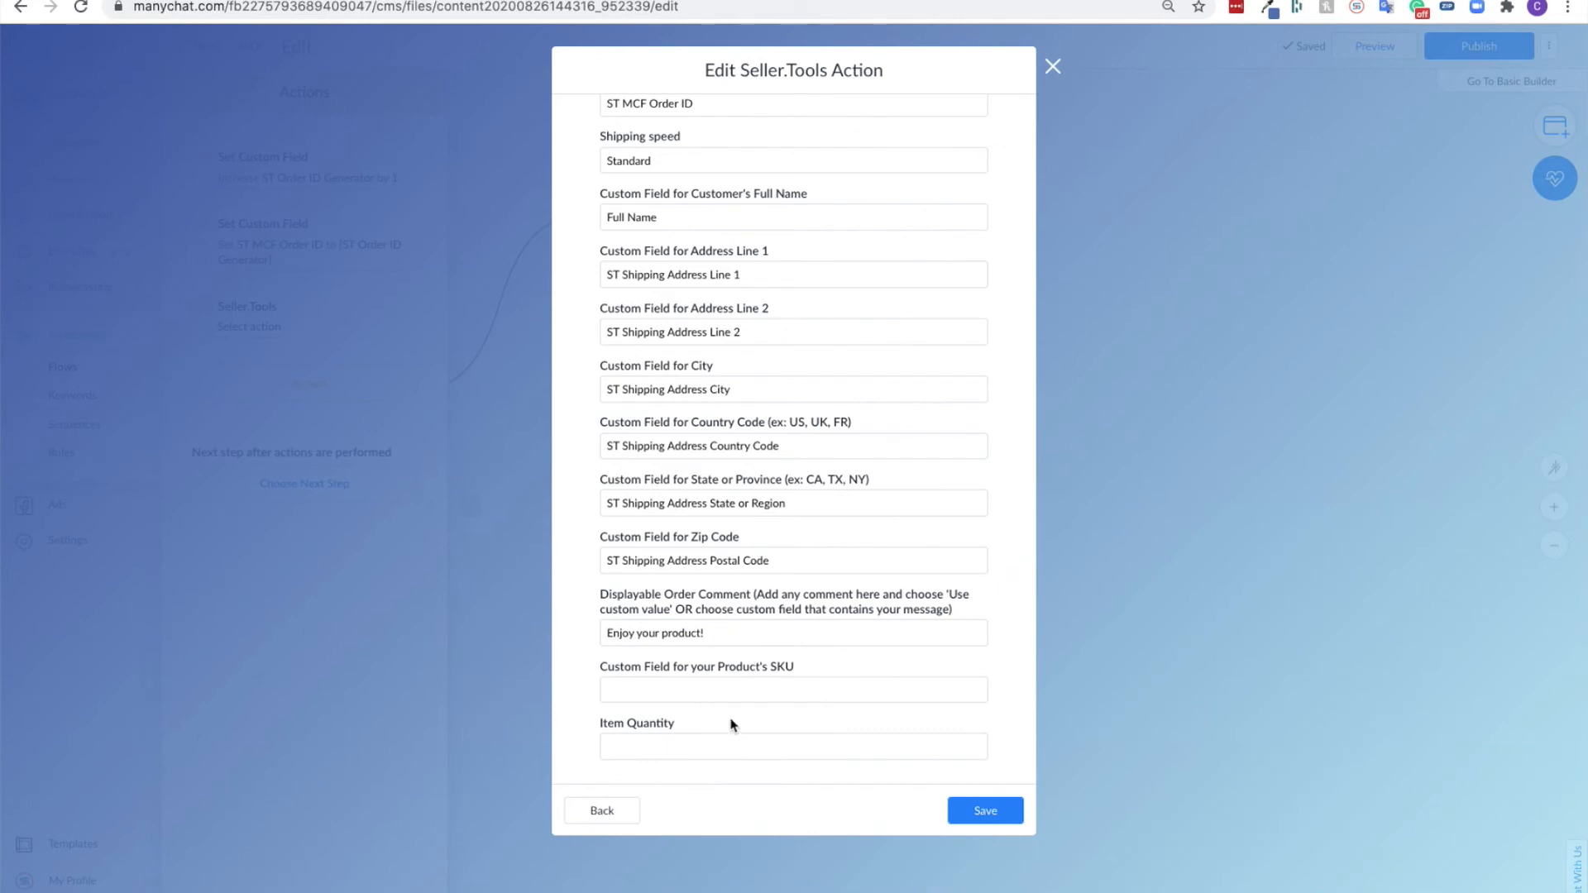
left_click(722, 688)
type("SAMPLE SJU")
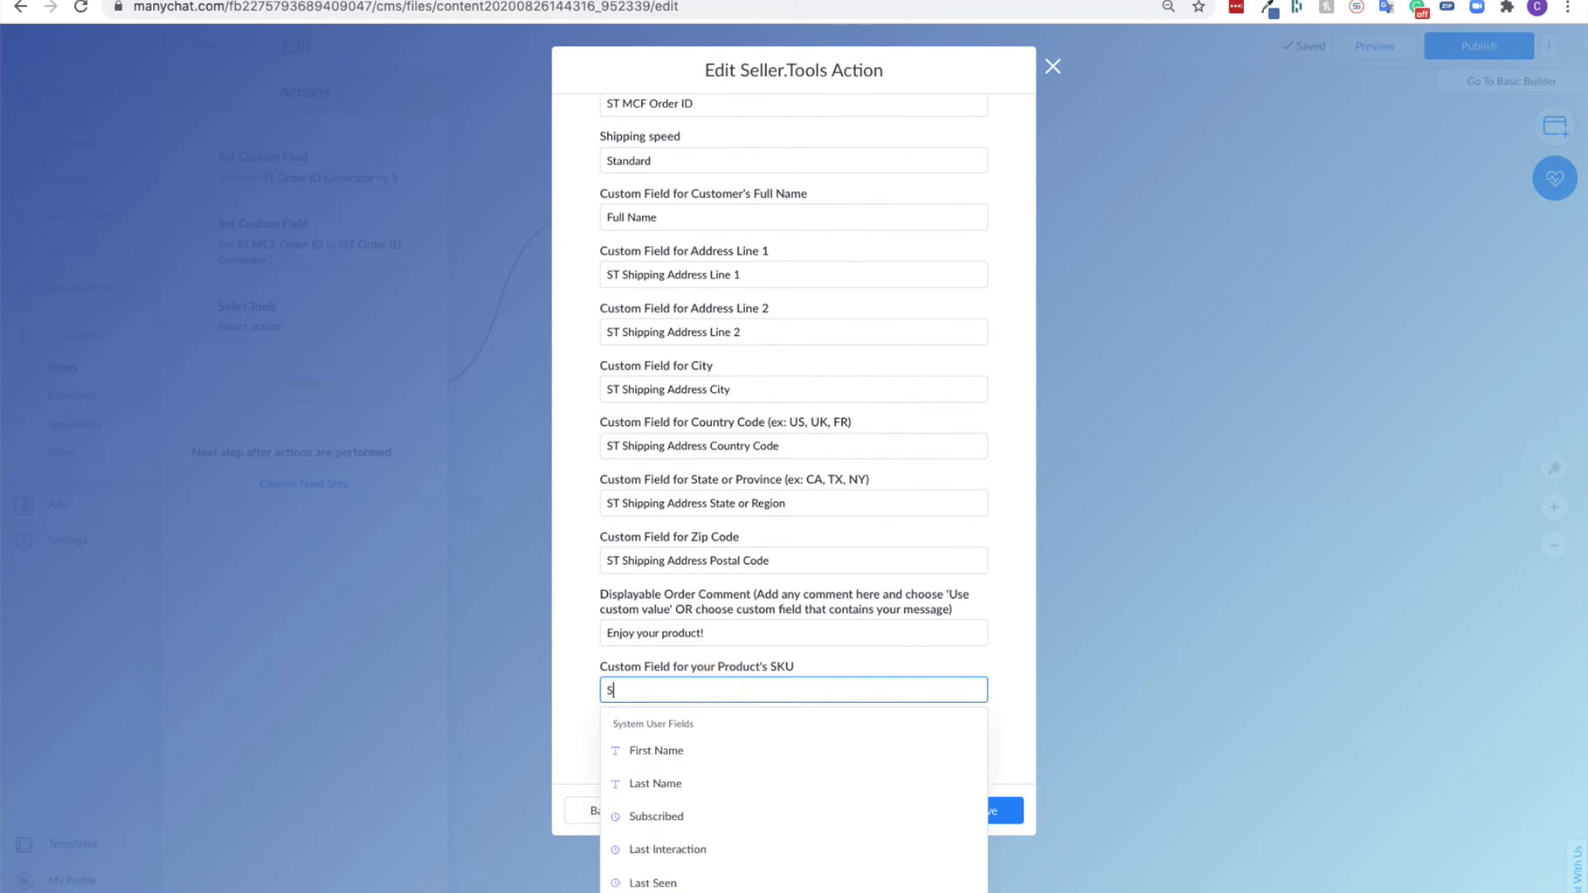
key("BackSpace")
key("BackSpace")
type("KU")
left_click(787, 662)
left_click(716, 688)
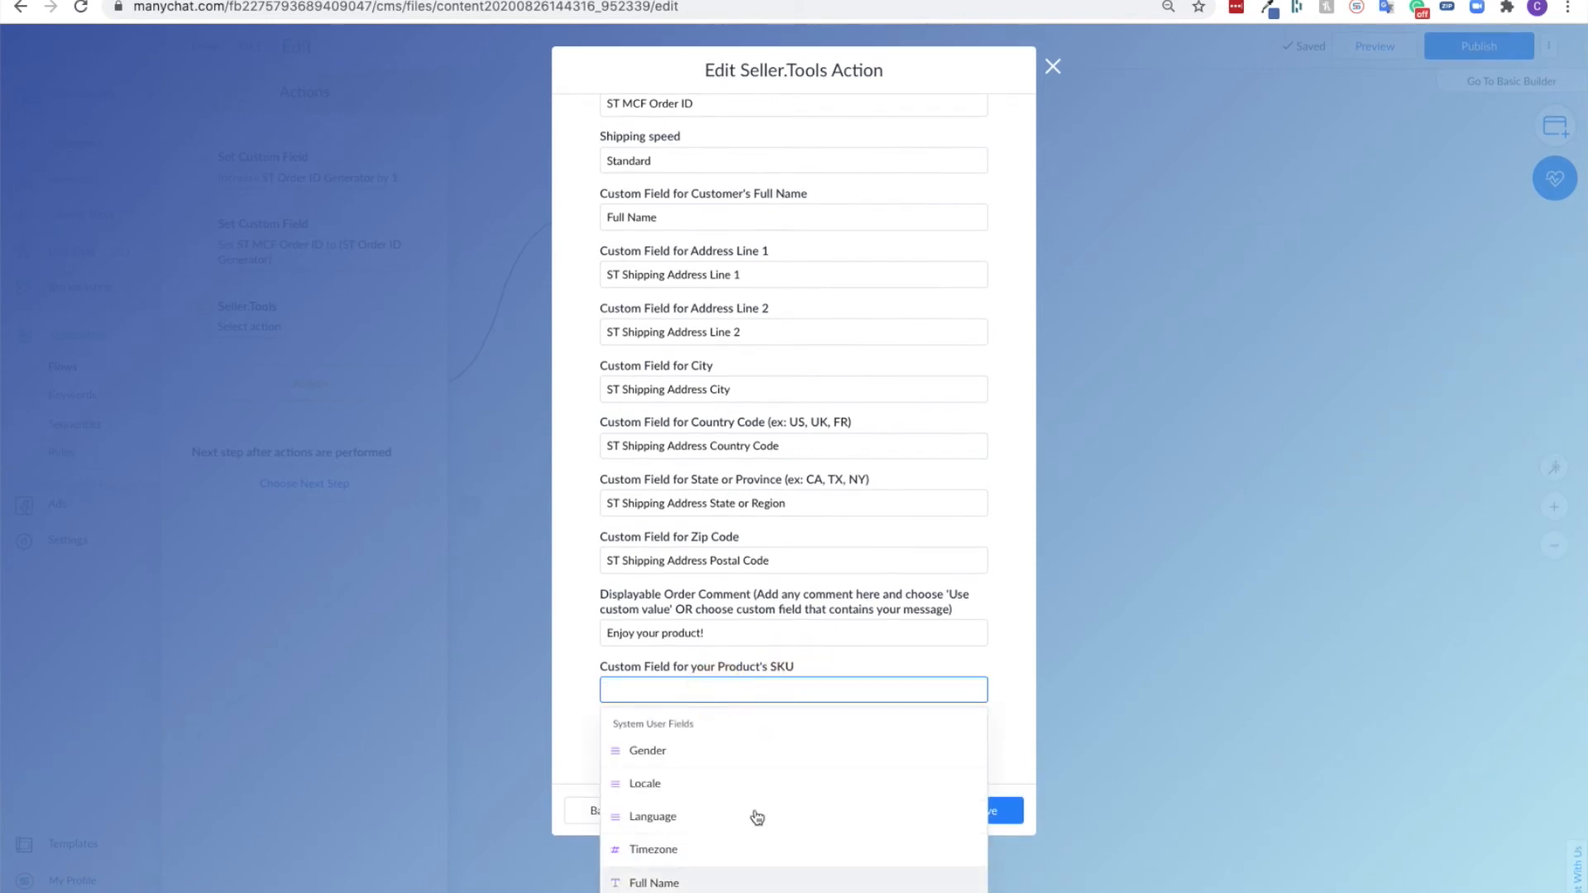
type("SAMPLE SKU")
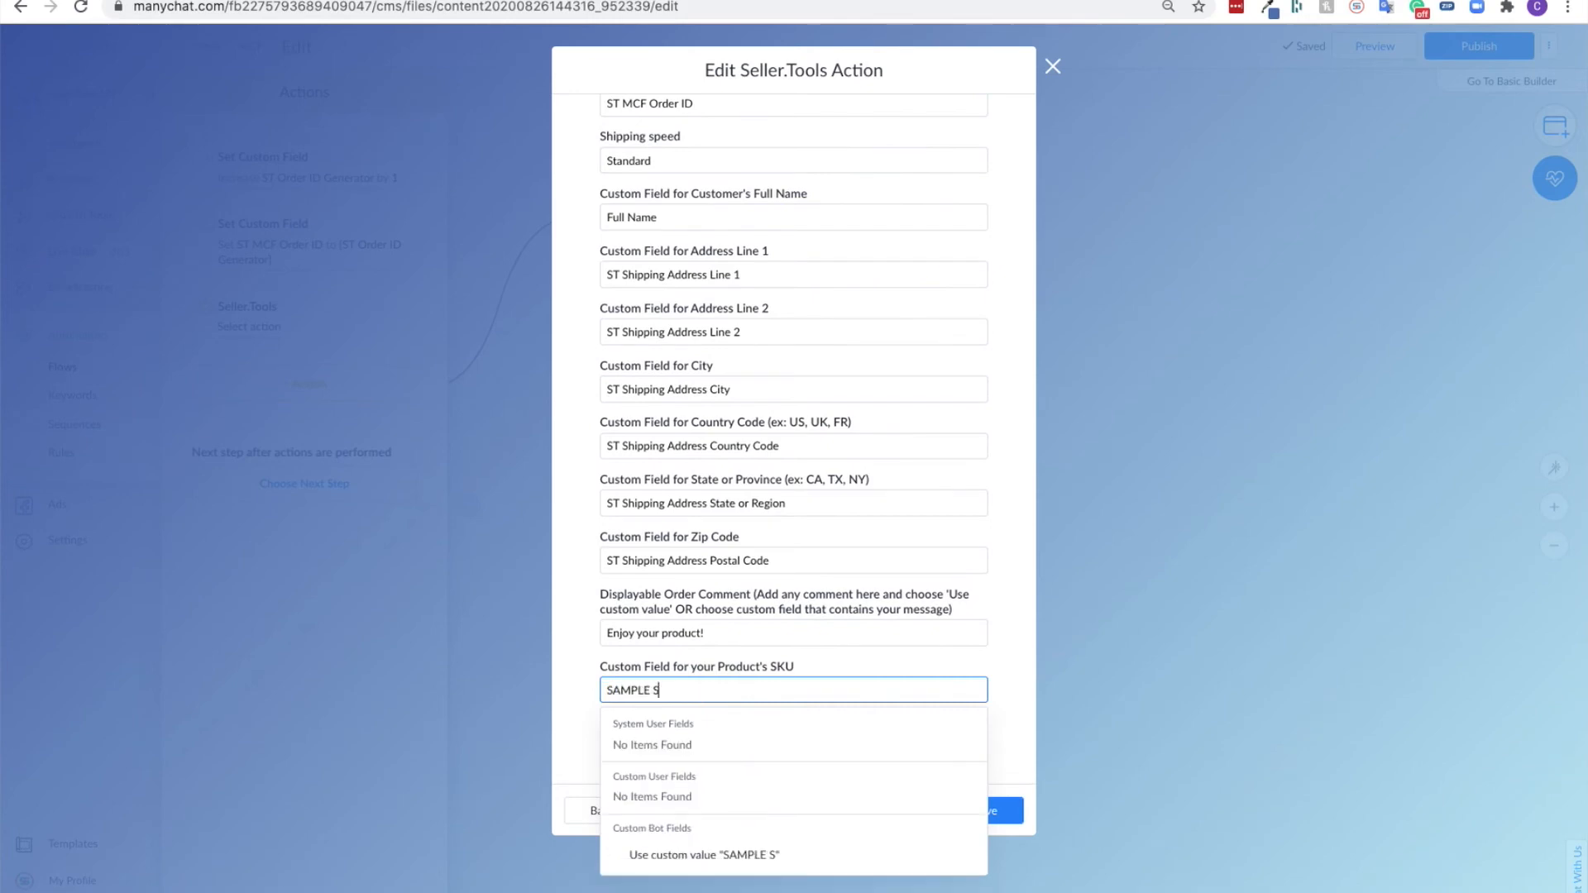
left_click(693, 856)
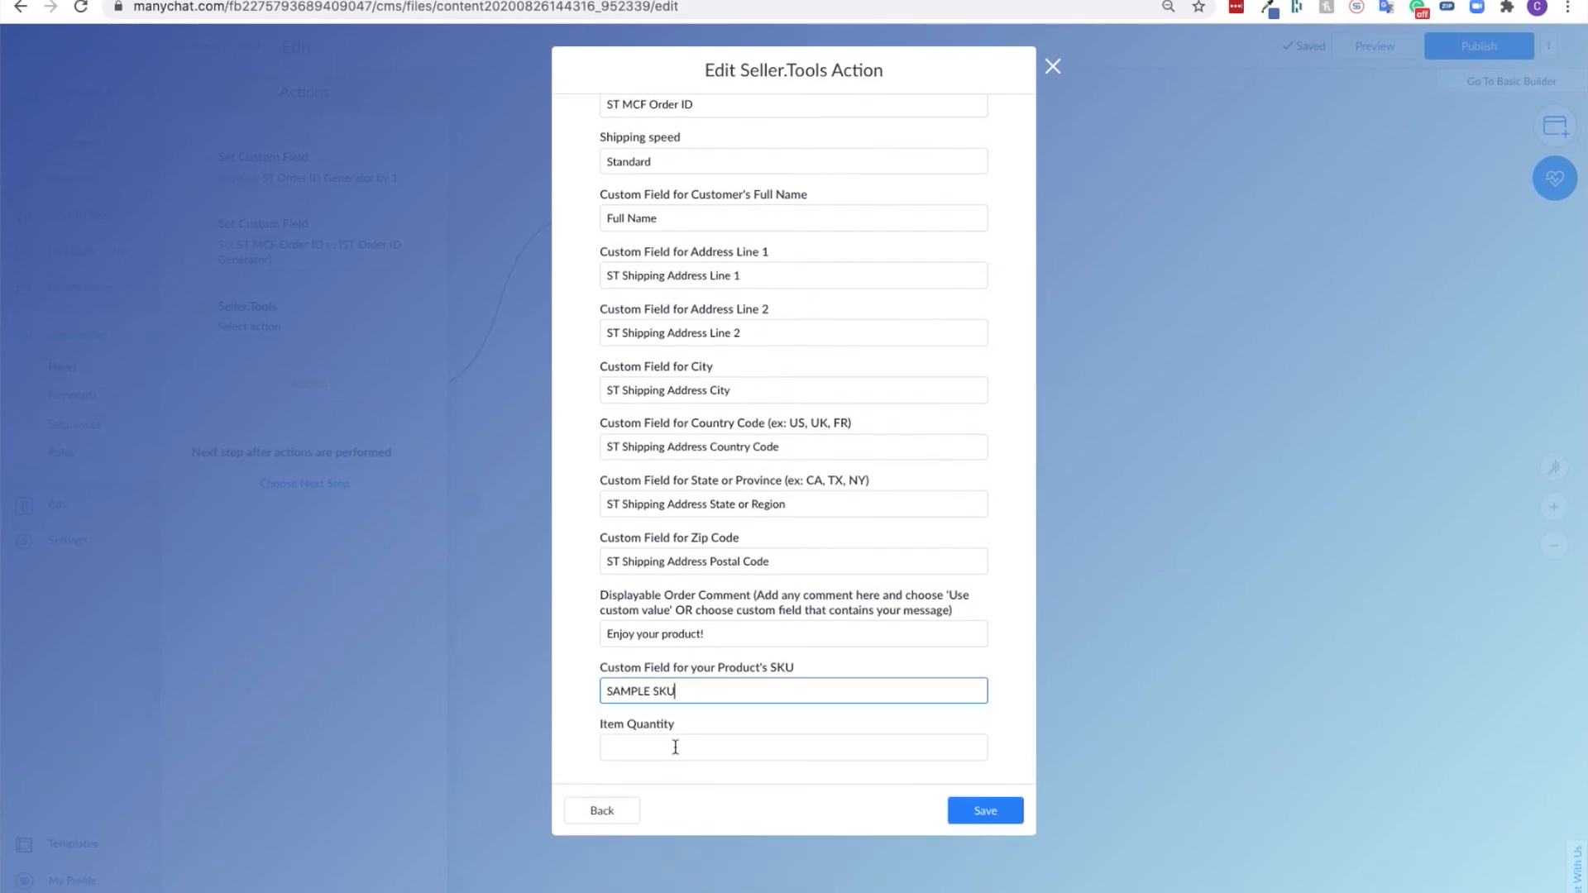
- Set the item quantity to 1 and save the MCF order creation action
left_click(676, 749)
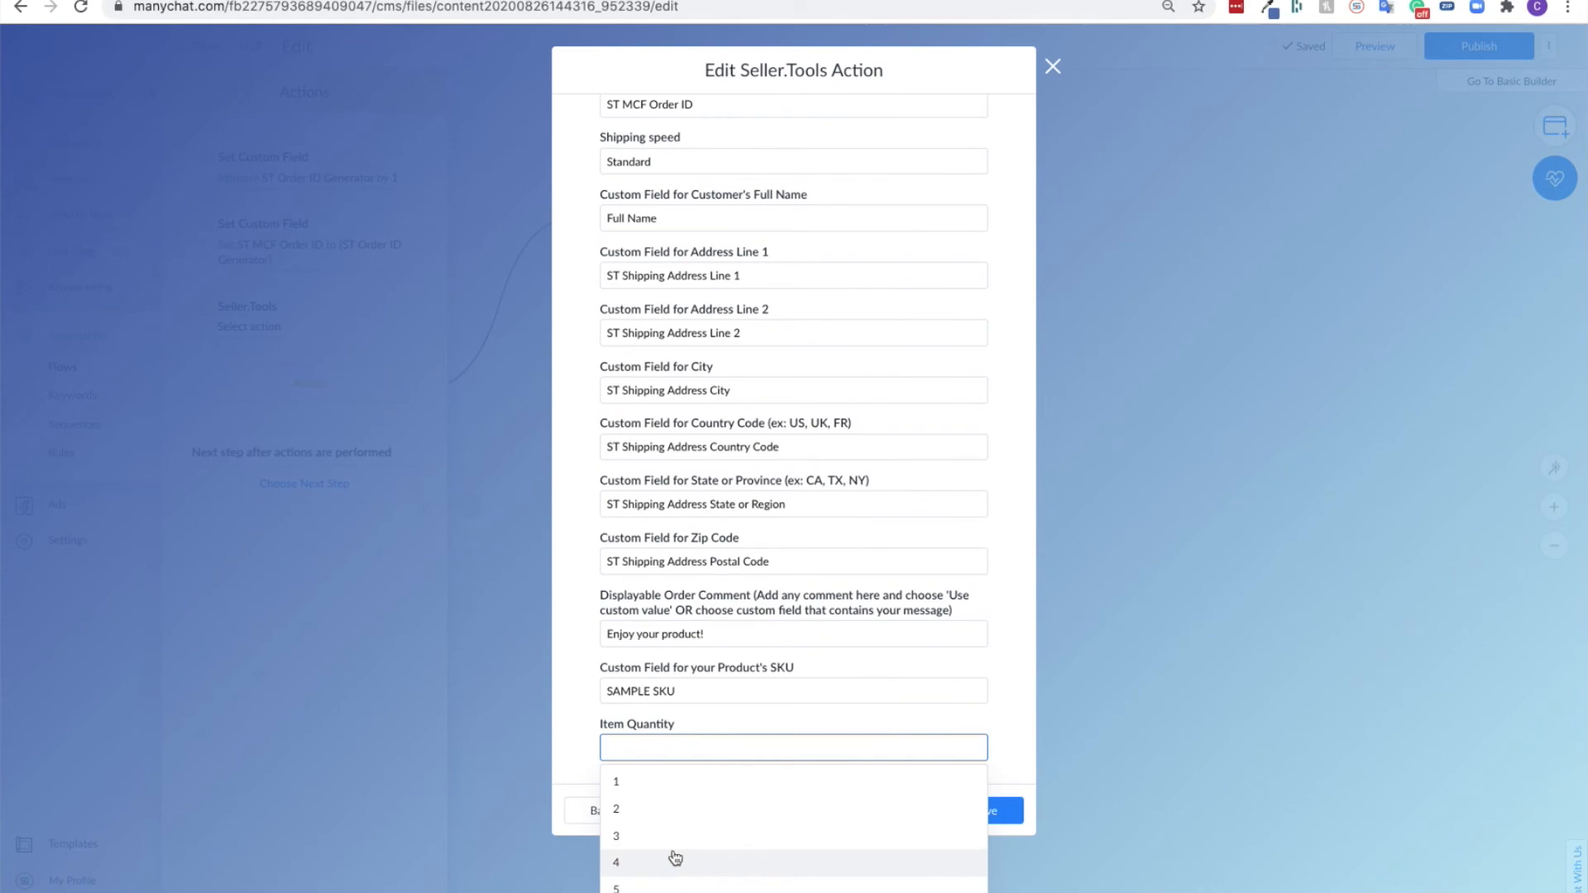
left_click(634, 790)
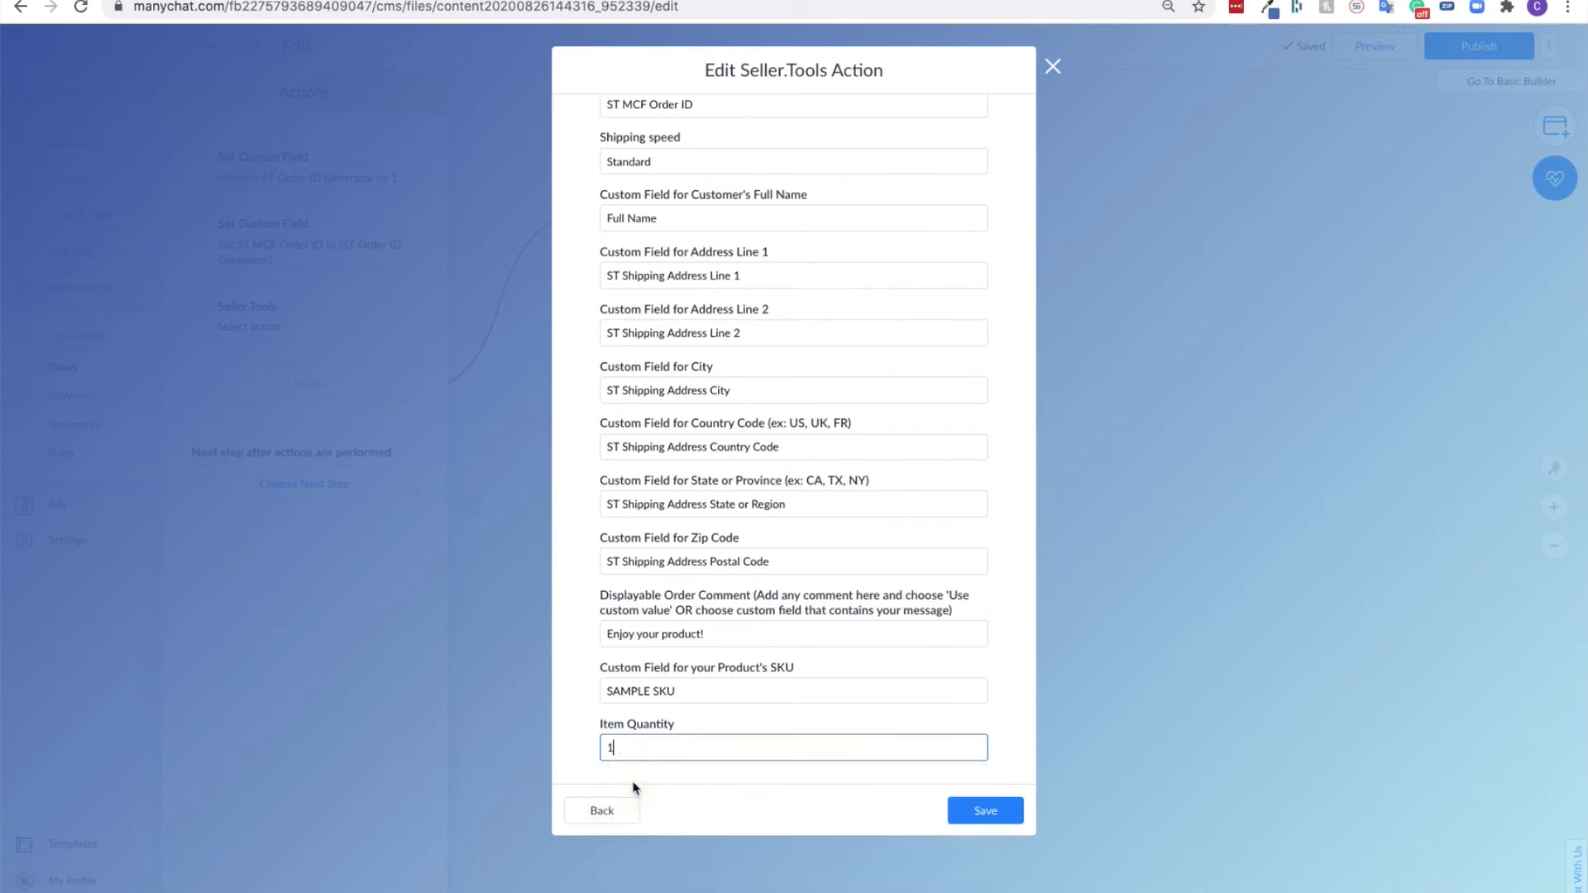
left_click(1002, 809)
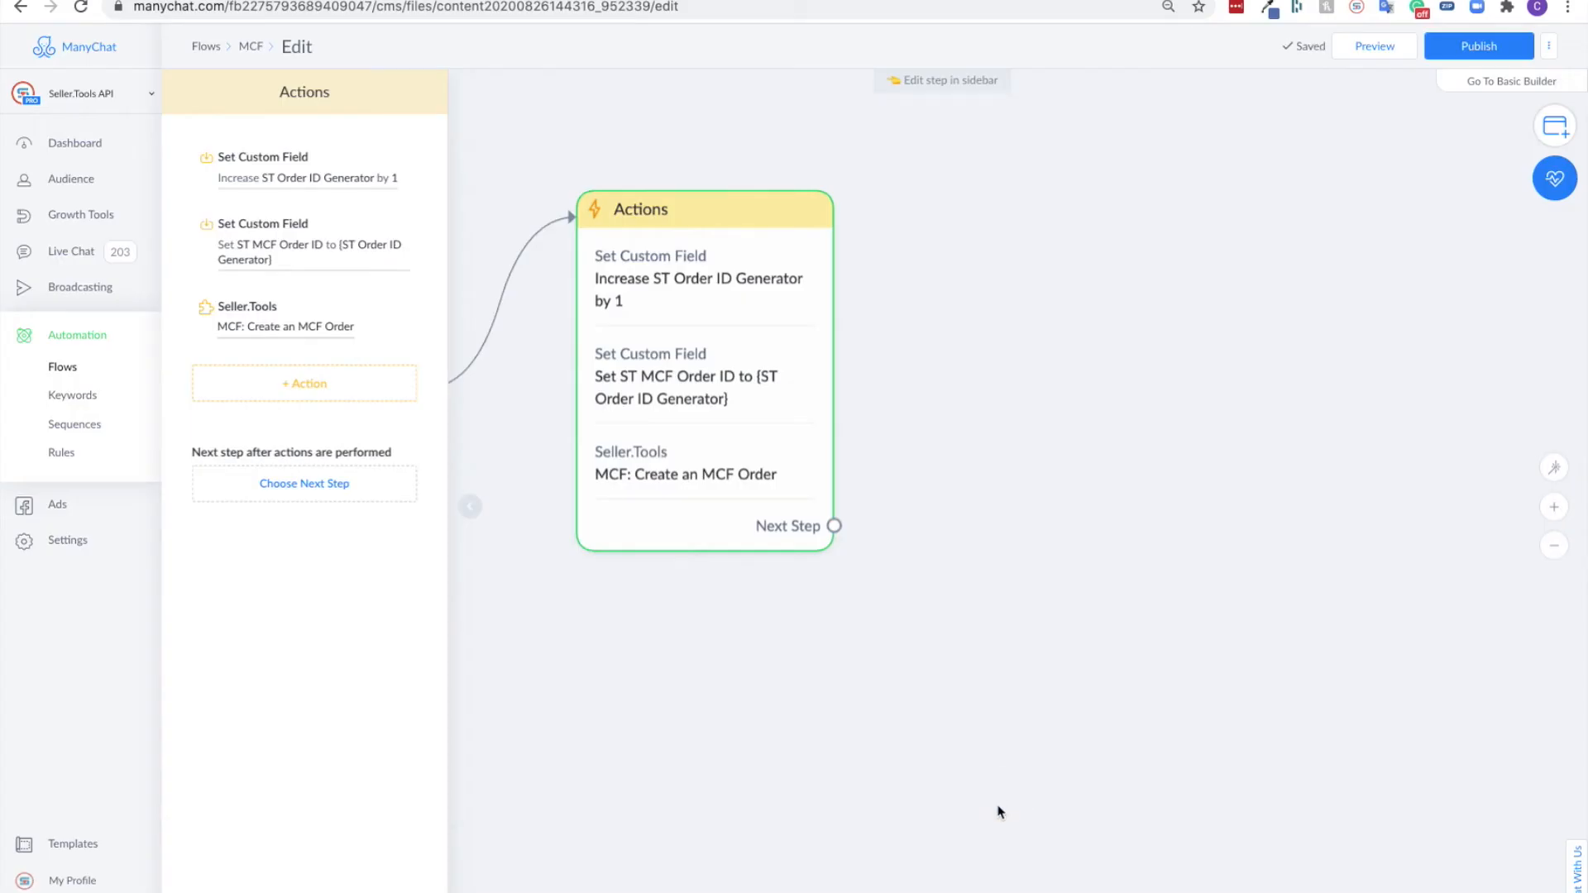
- Add a new Actions step connected to the next-step output of the existing Actions block
scroll(1002, 810, "down", 5)
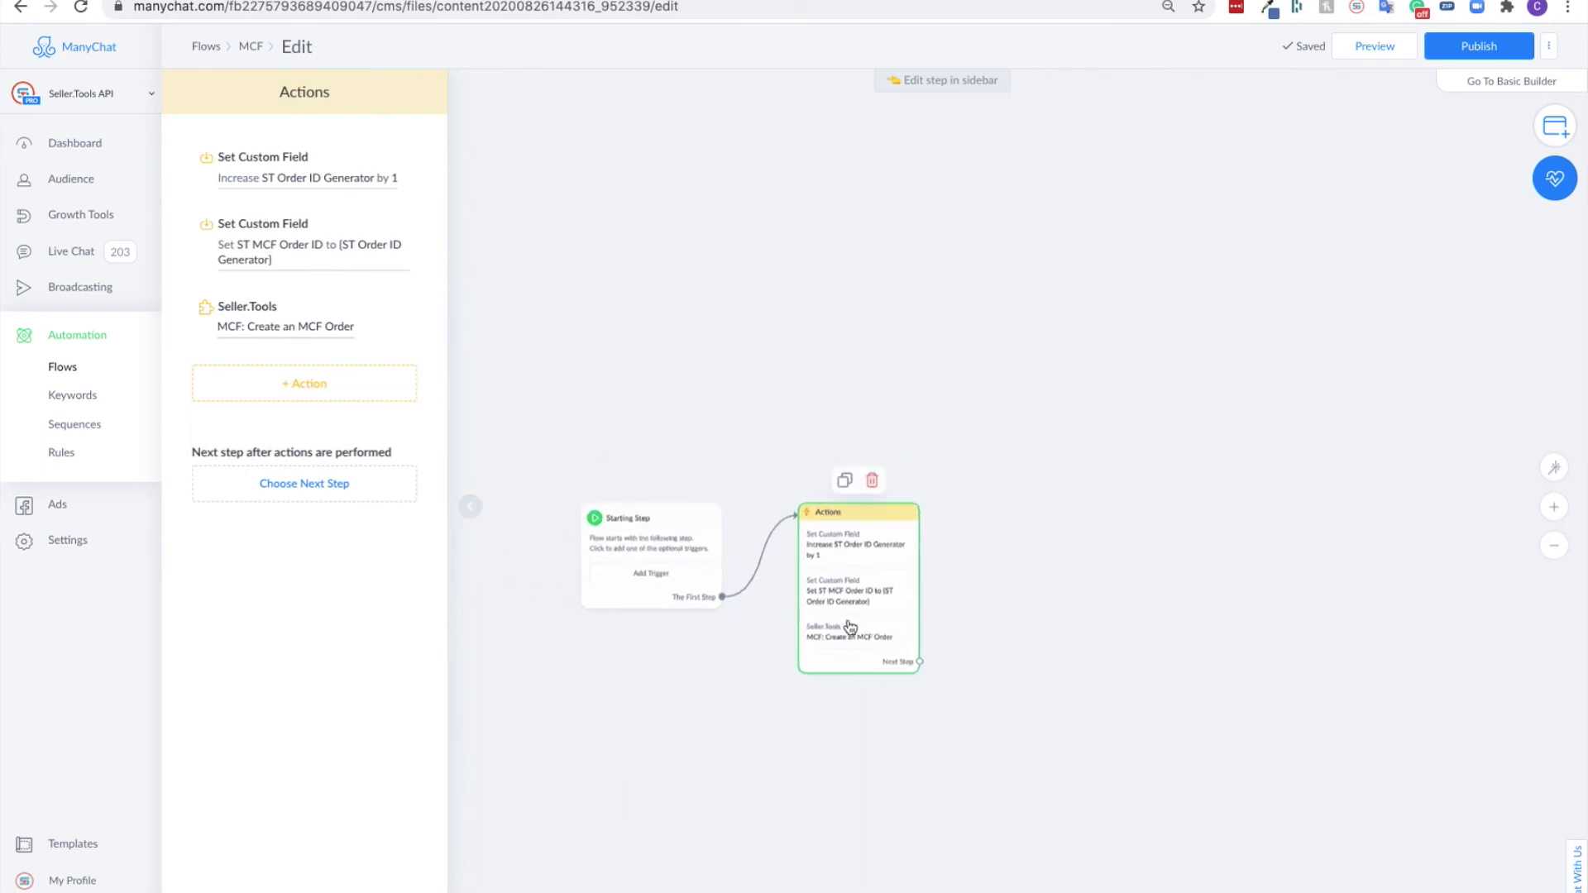
left_click(909, 710)
left_click_drag(910, 709, 799, 468)
mouse_move(804, 516)
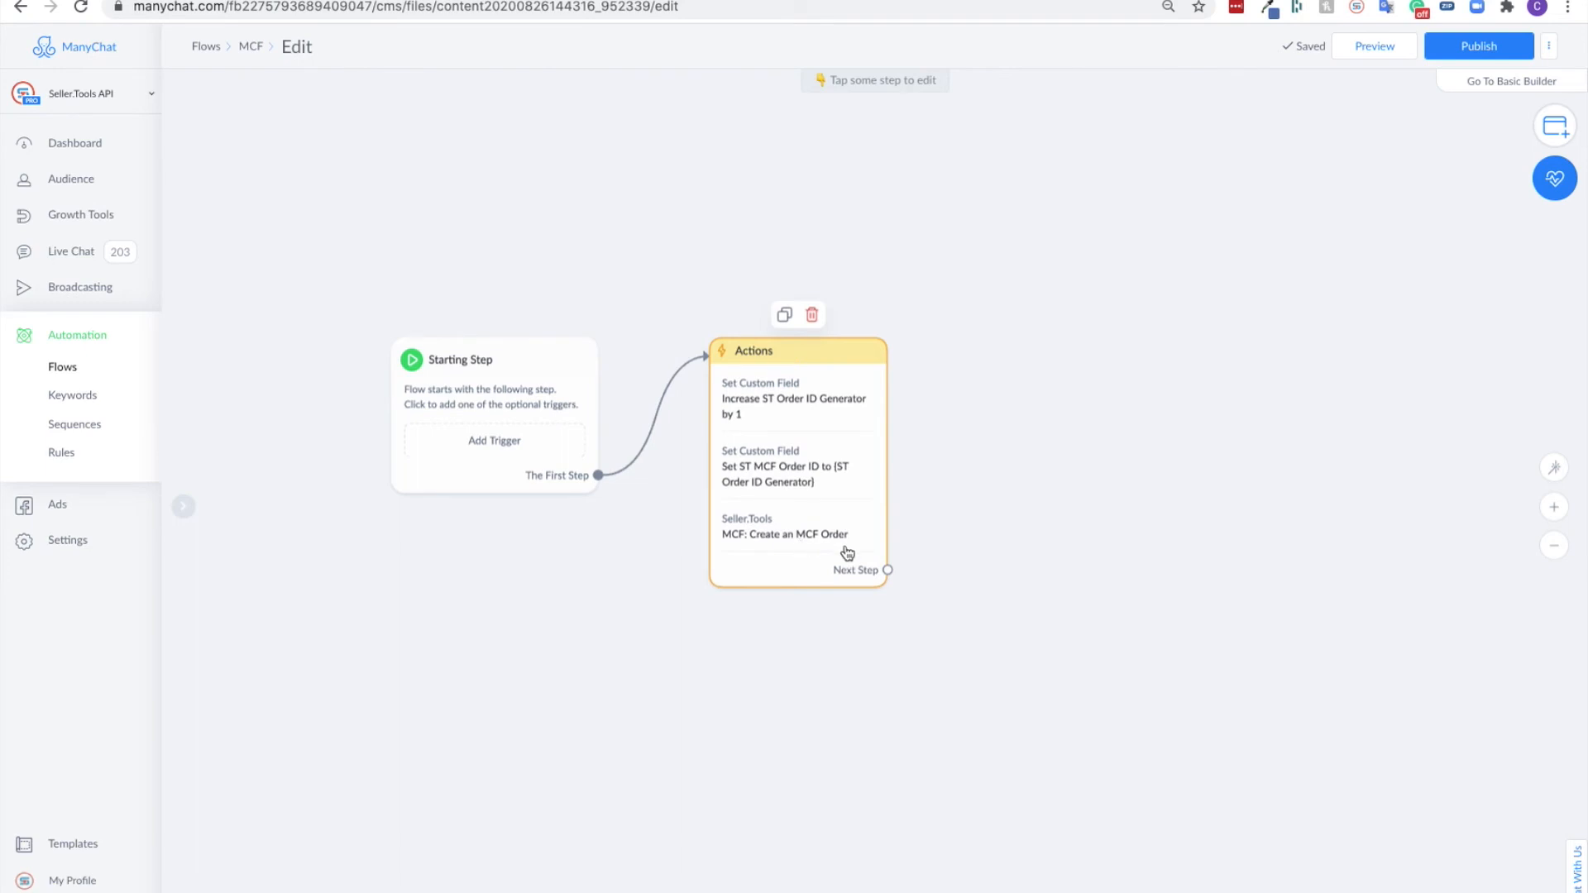
left_click_drag(887, 570, 1067, 321)
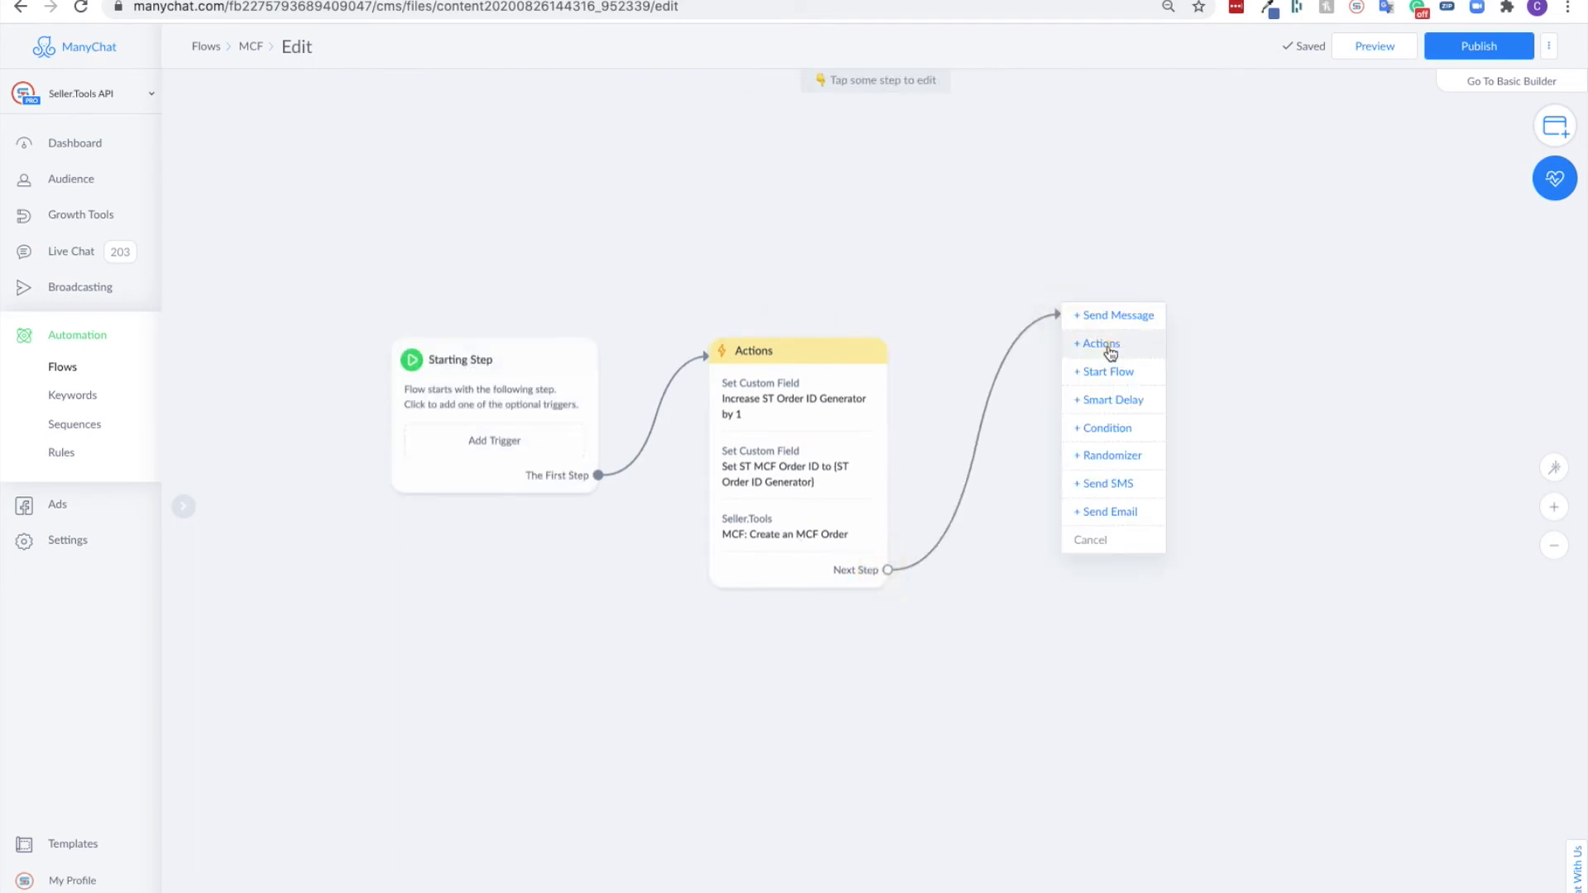
left_click(1090, 343)
- Add a Seller.Tools action to the new Actions #1 block, choosing MCF: Check MCF Order Status
left_click(319, 166)
scroll(359, 304, "down", 5)
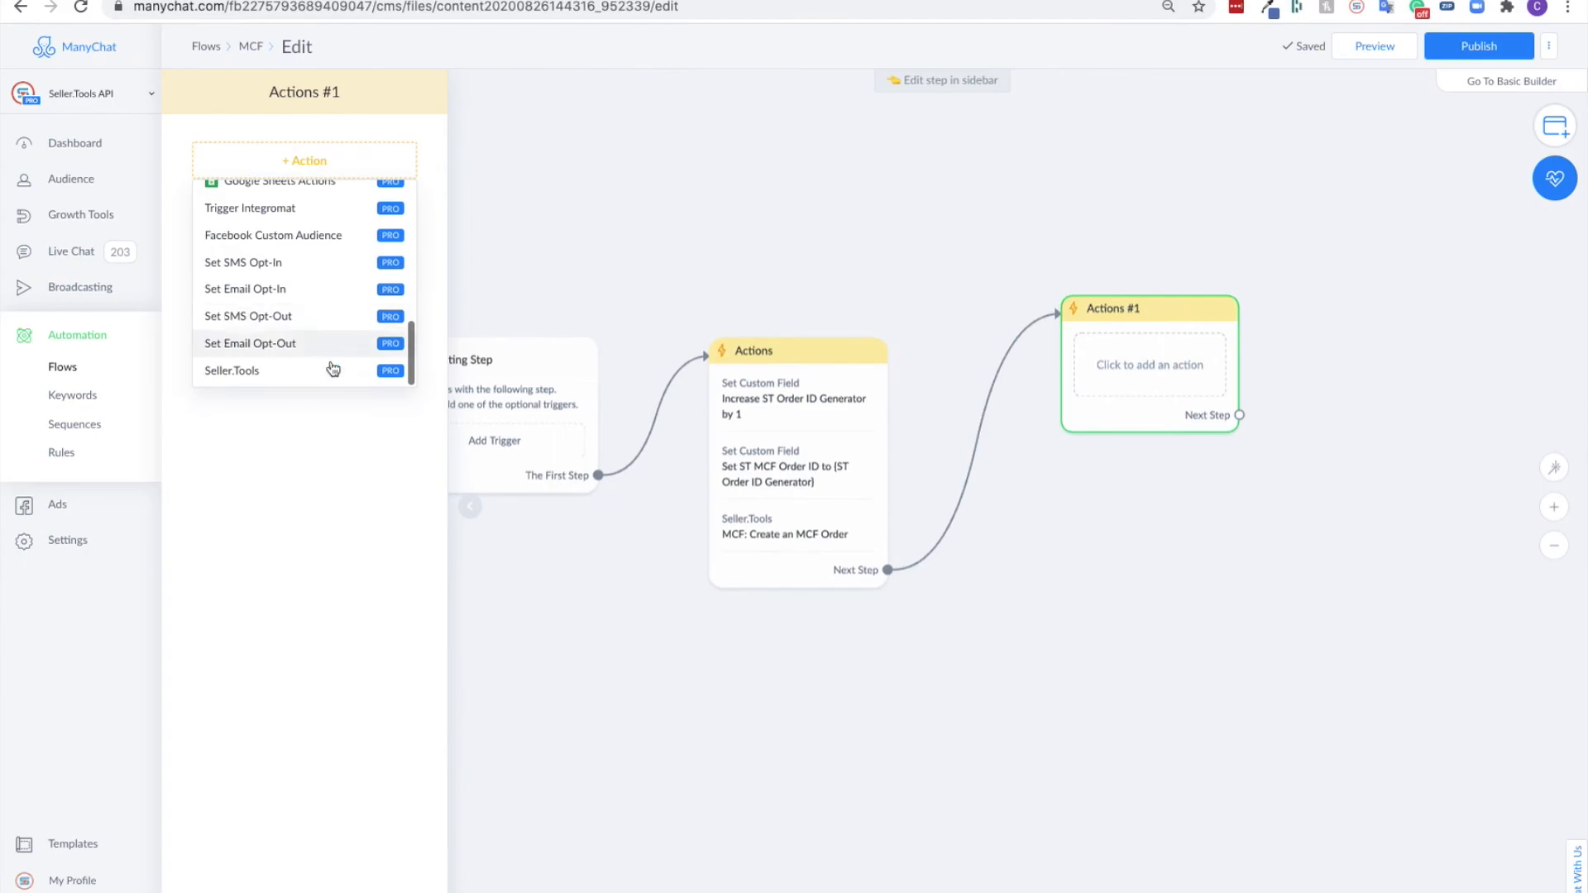
left_click(289, 368)
left_click(273, 177)
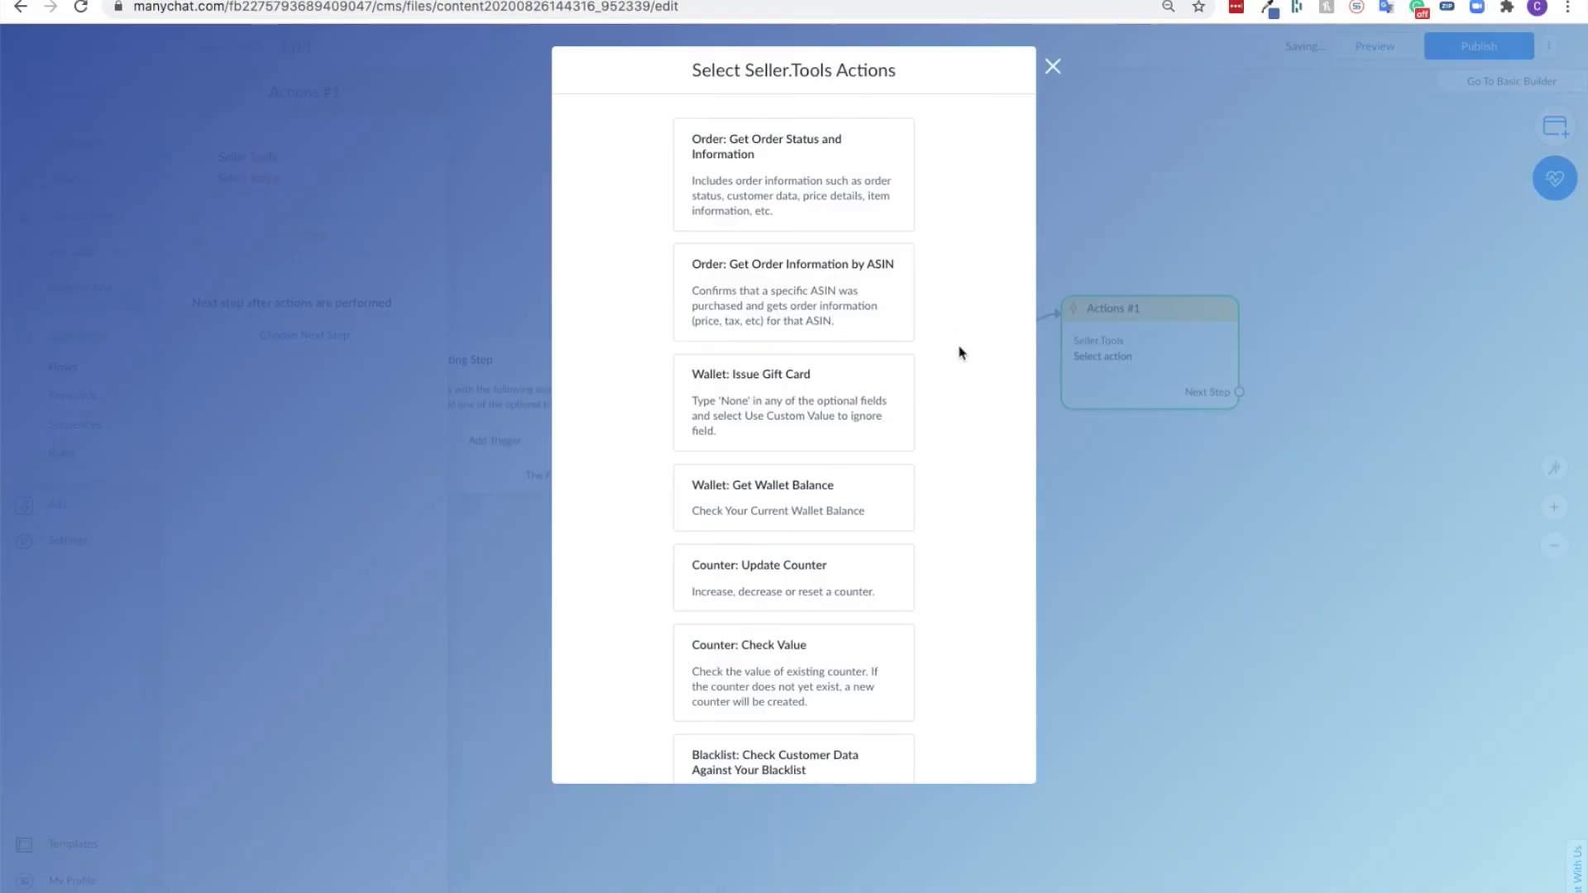
scroll(960, 354, "down", 5)
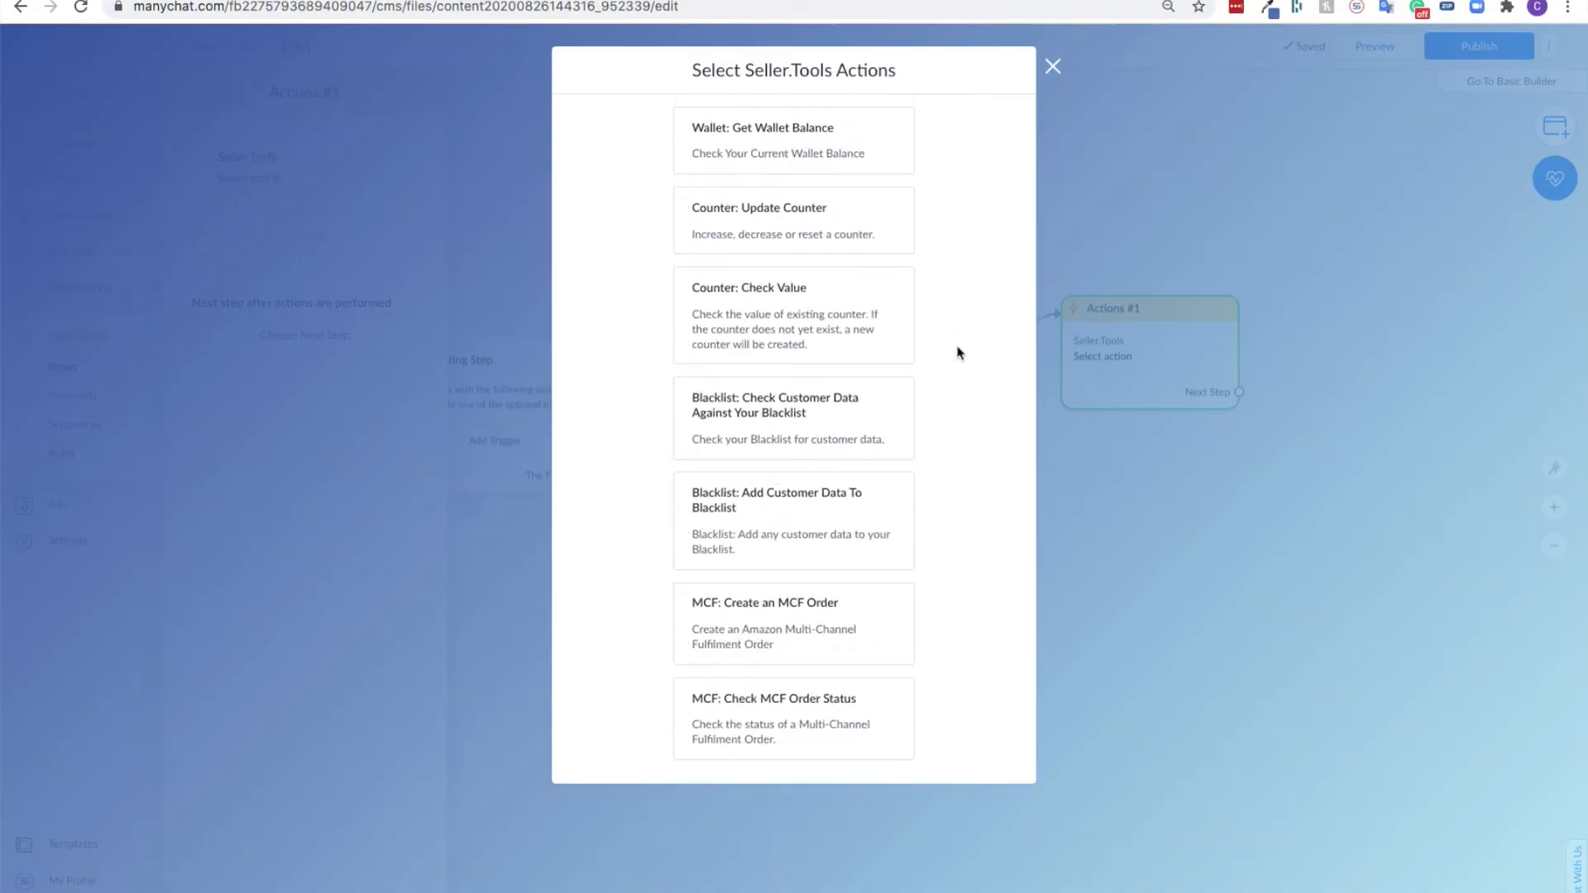
left_click(735, 709)
- Choose the Seller.Tools Live API Key option and map the MCF order ID to ST MCF Order ID
left_click(693, 226)
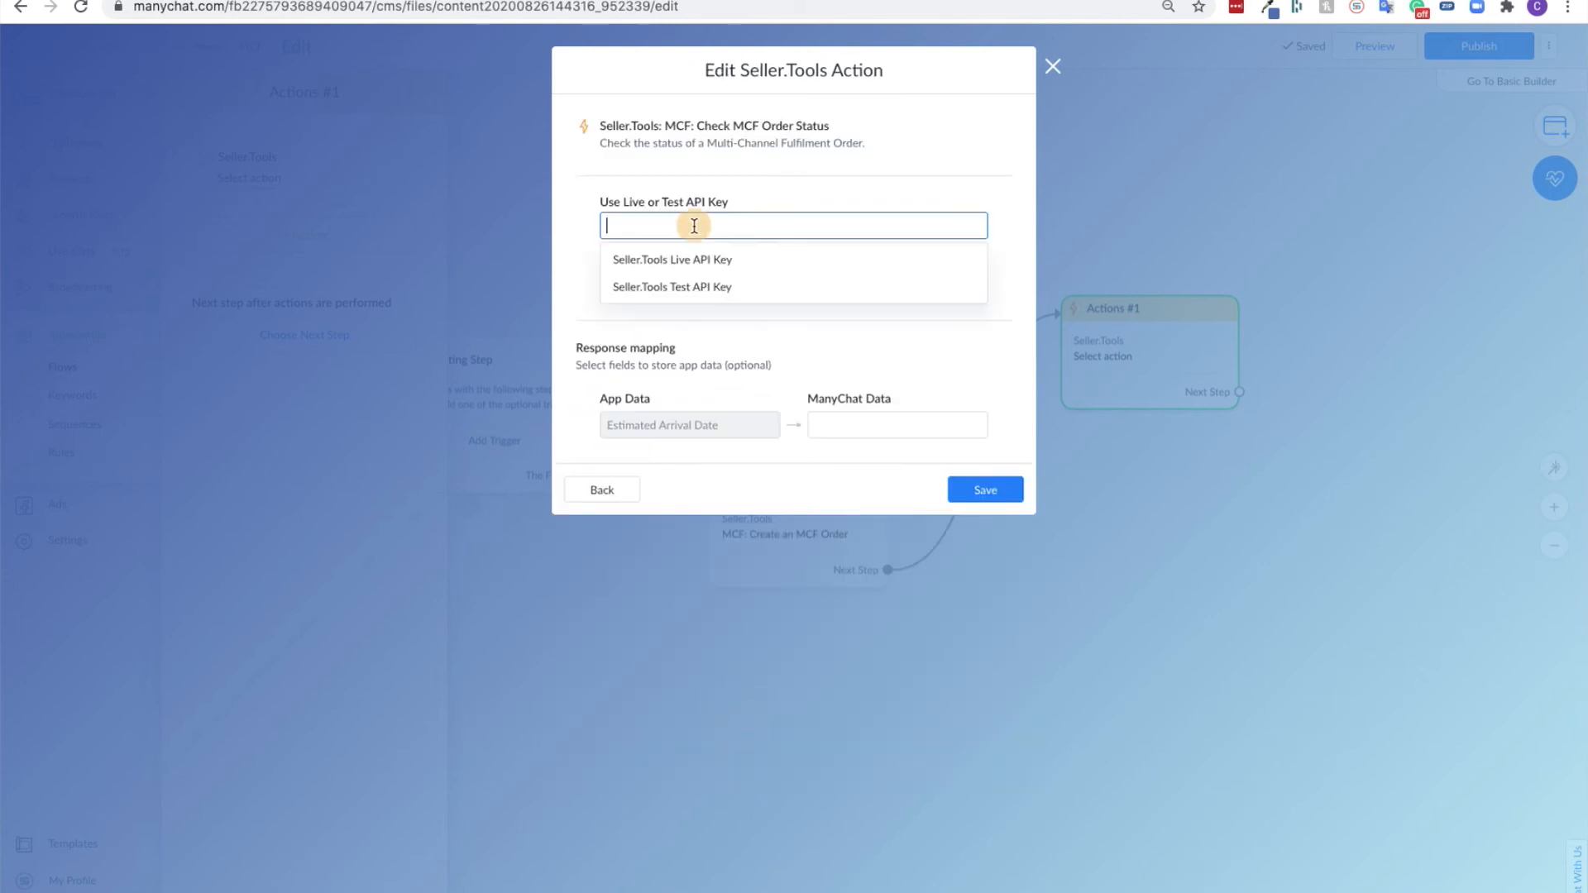
left_click(685, 259)
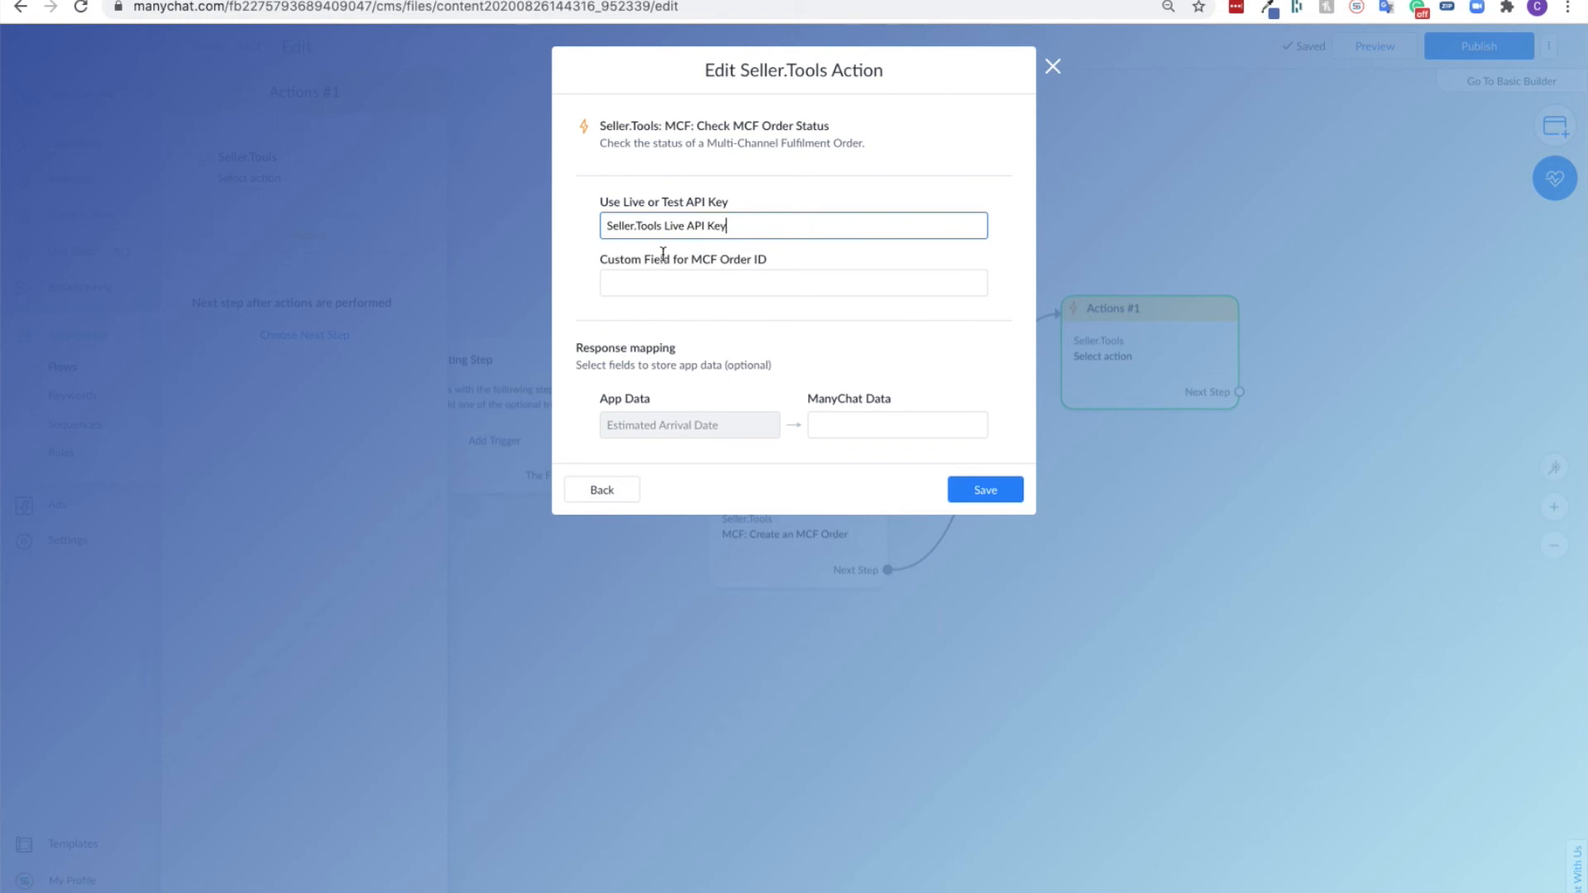
left_click(719, 282)
type("MCF OR")
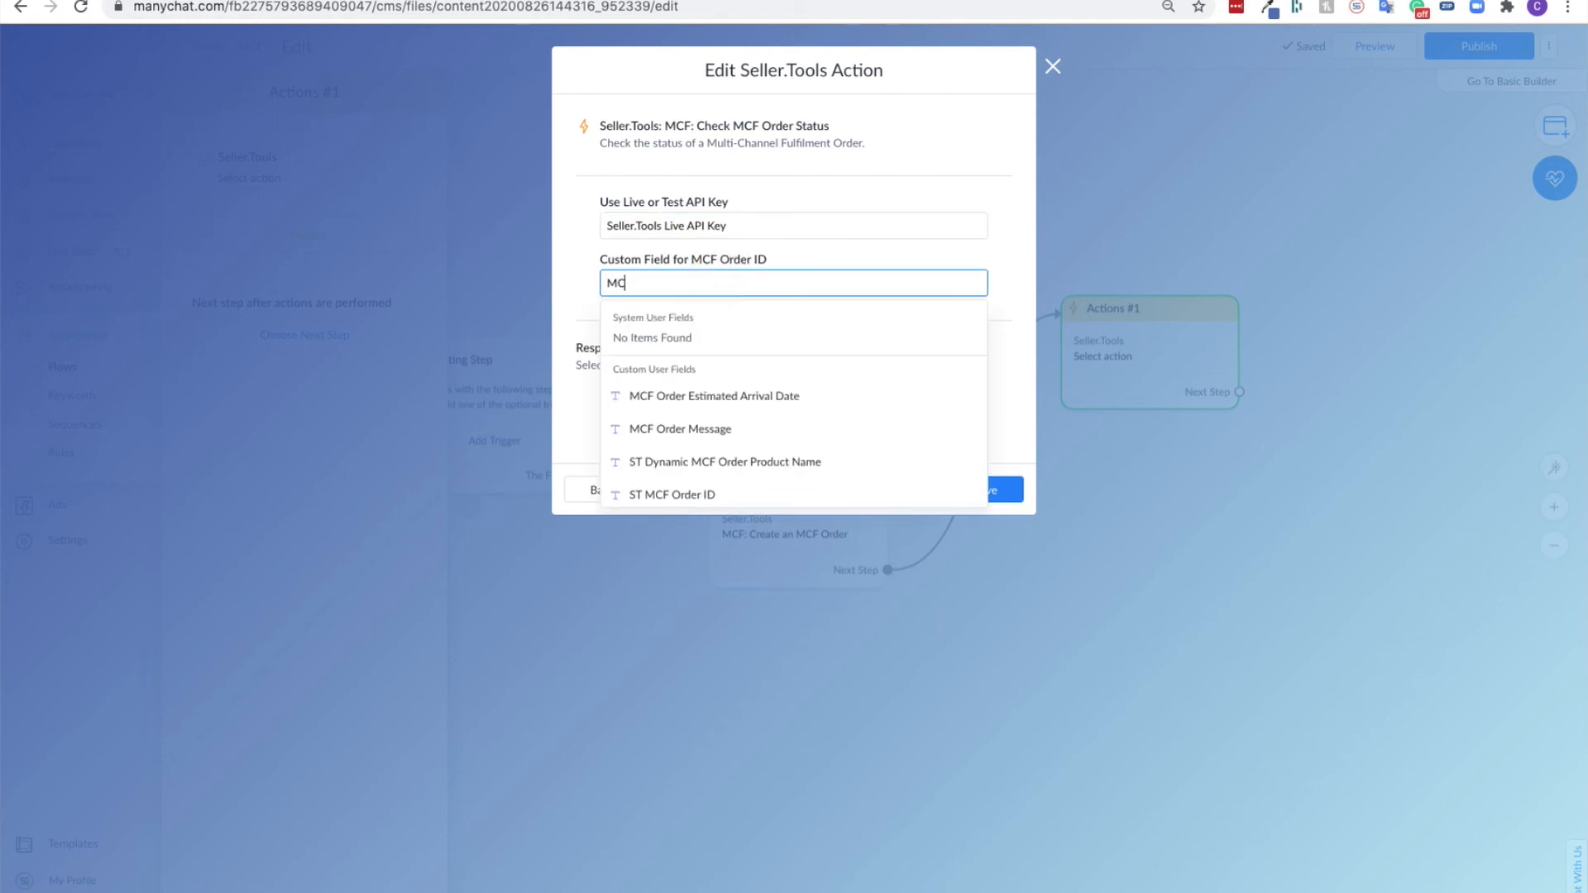
left_click(693, 479)
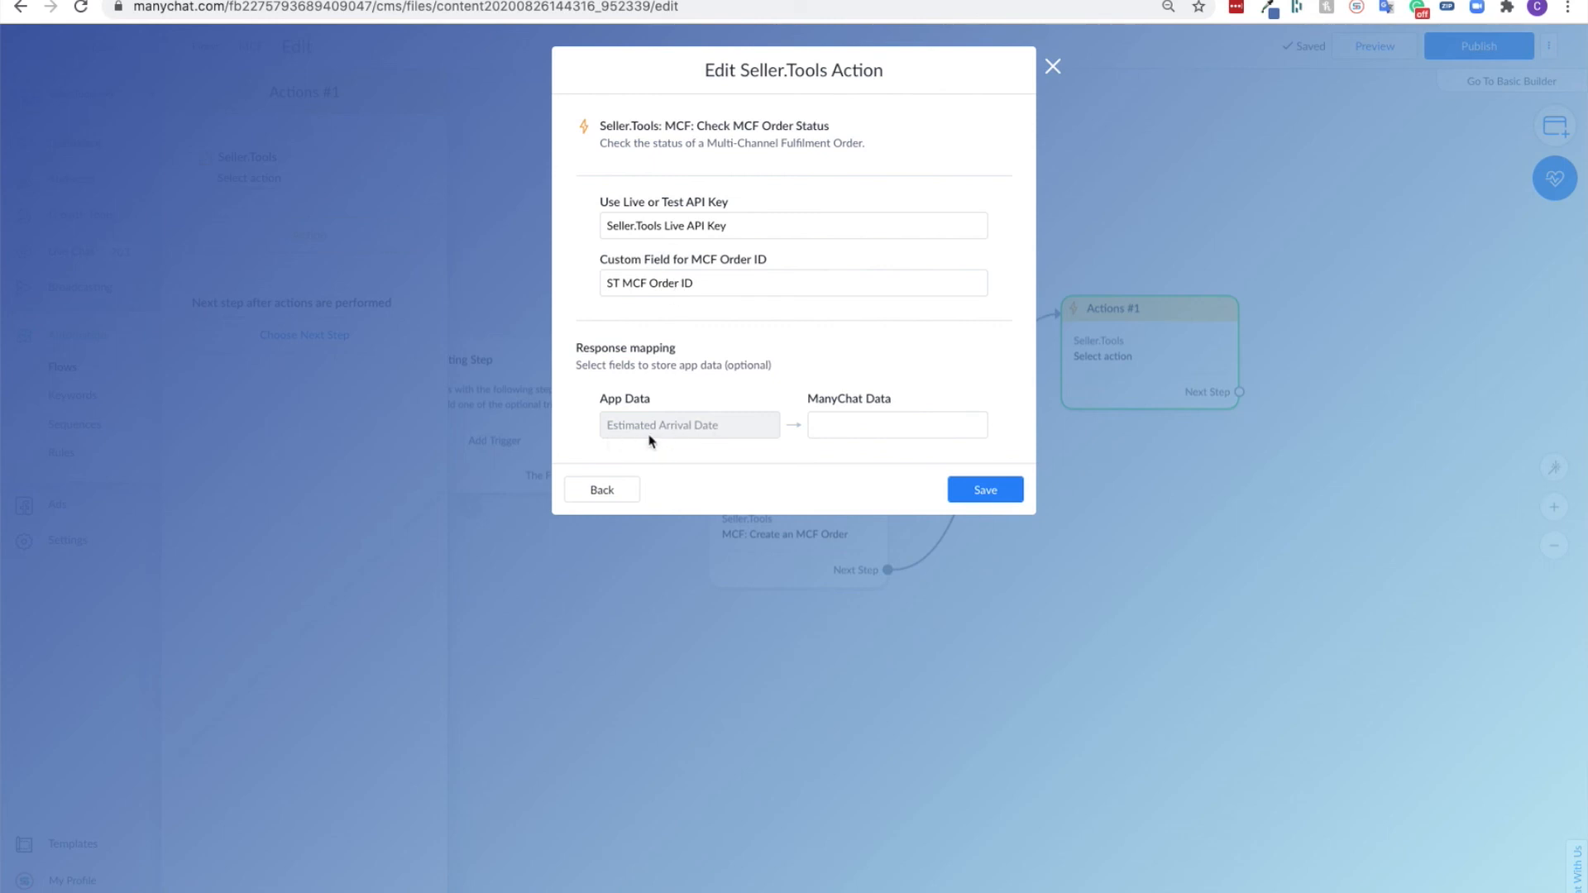
- Map the Estimated Arrival Date response to MCF Order Estimated Arrival Date and save the order status action
left_click(820, 424)
type("MCF")
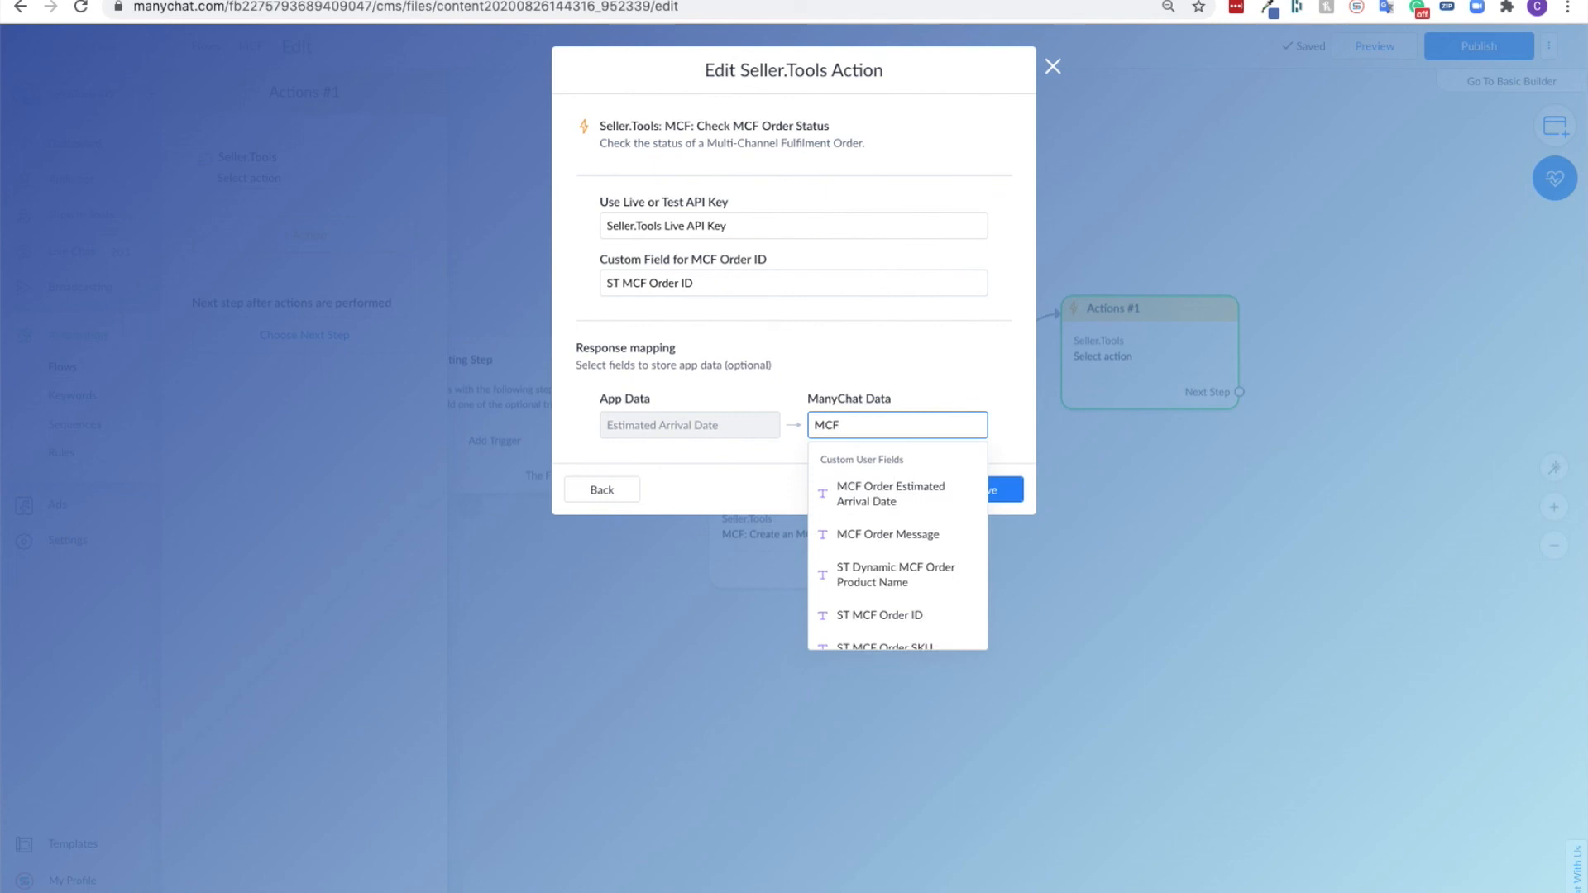
left_click(907, 495)
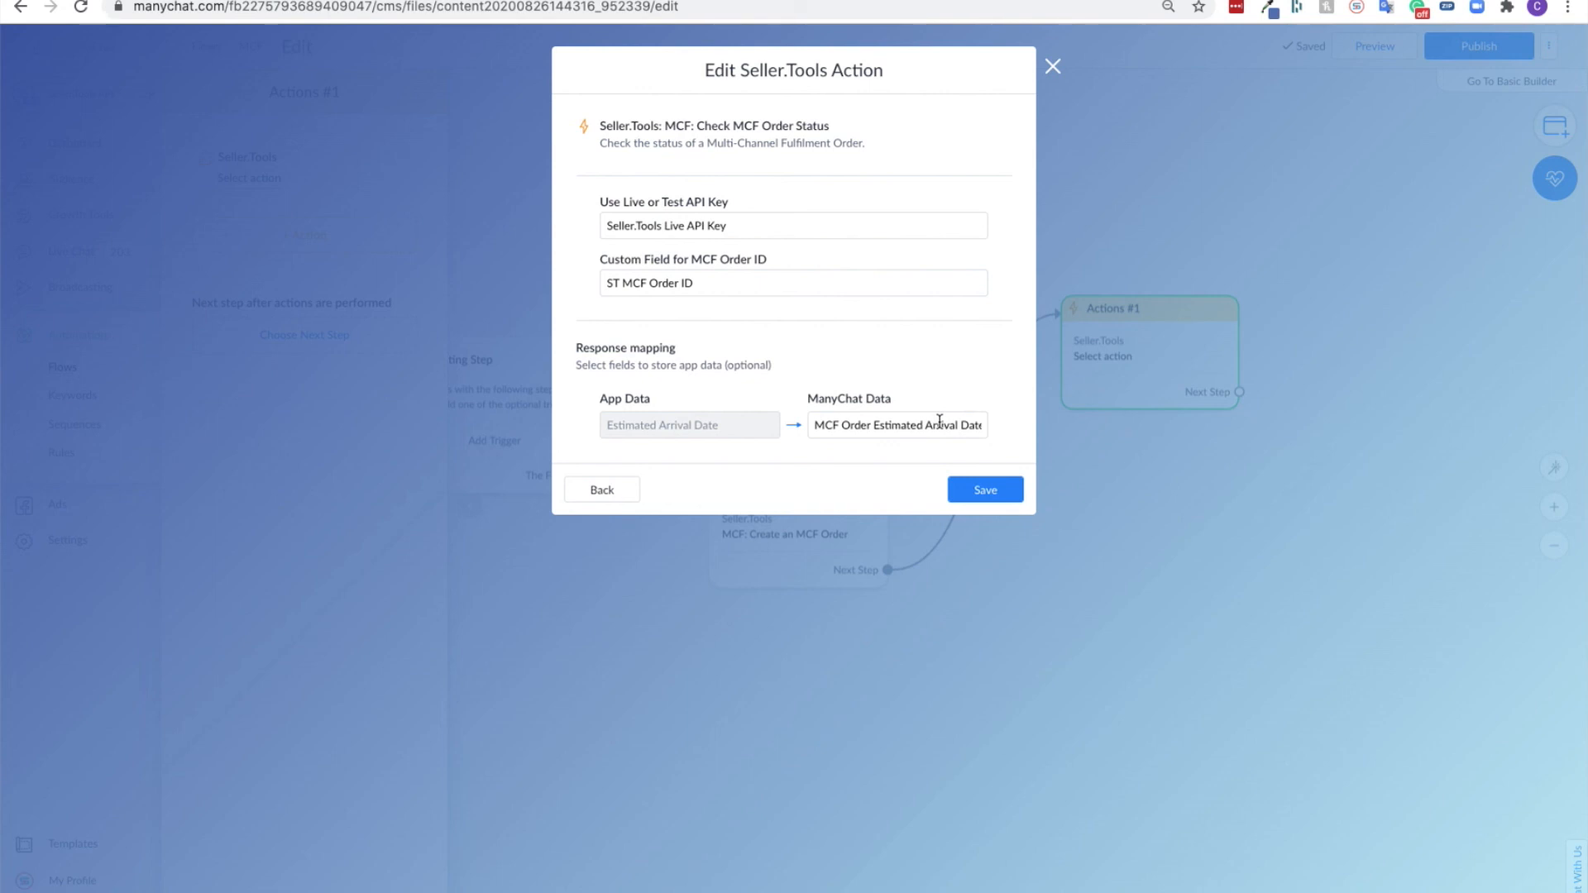
left_click(966, 491)
- Close the block's editing and automatically rearrange the steps in the flow
left_click(1154, 532)
left_click(1555, 465)
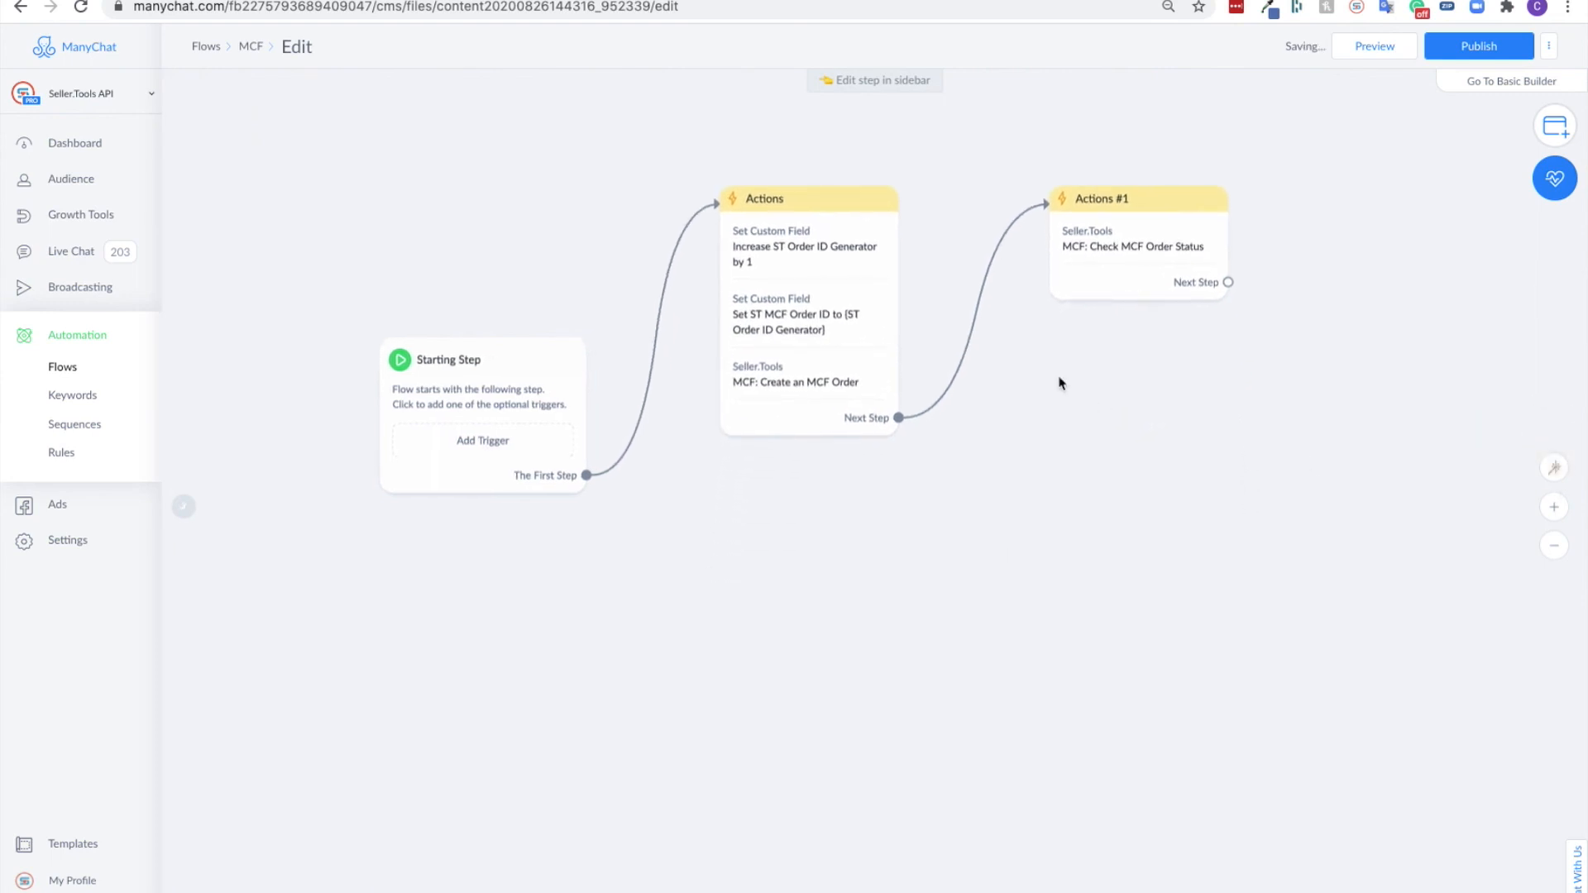